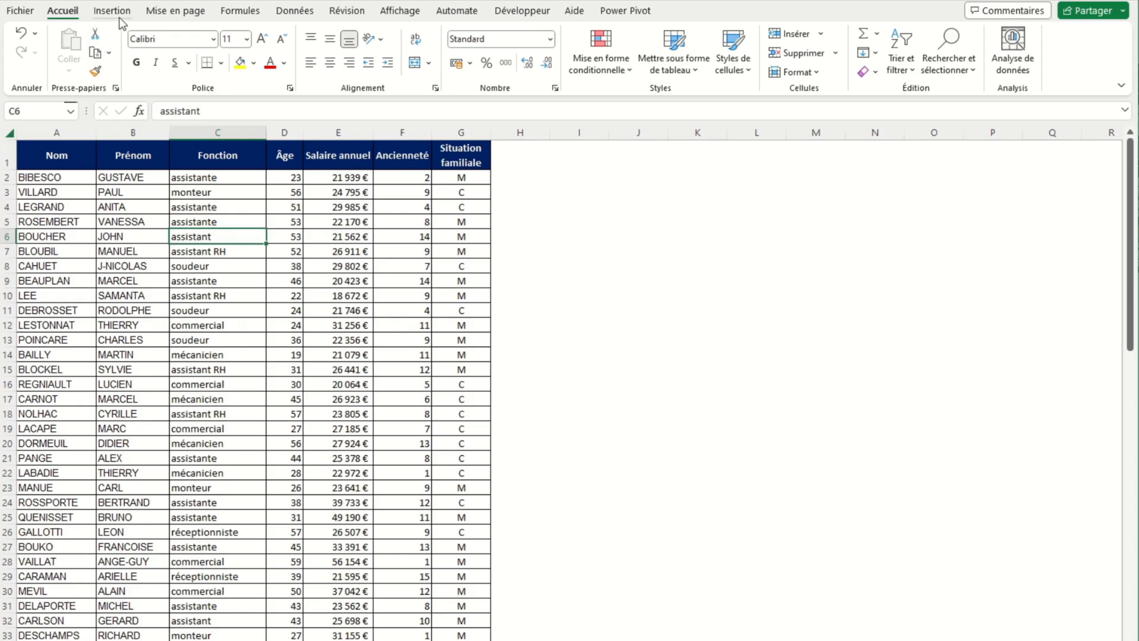
Create a pivot table on a new worksheet from the range A1:G95 of the ressources humaines sheet
click(119, 14)
click(43, 40)
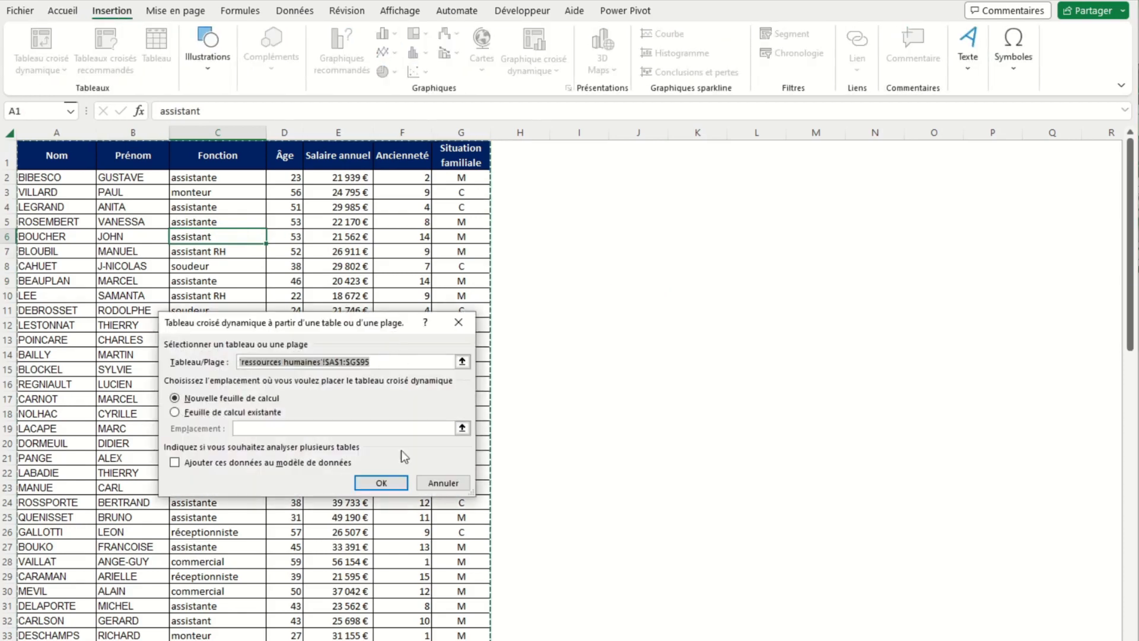
click(389, 485)
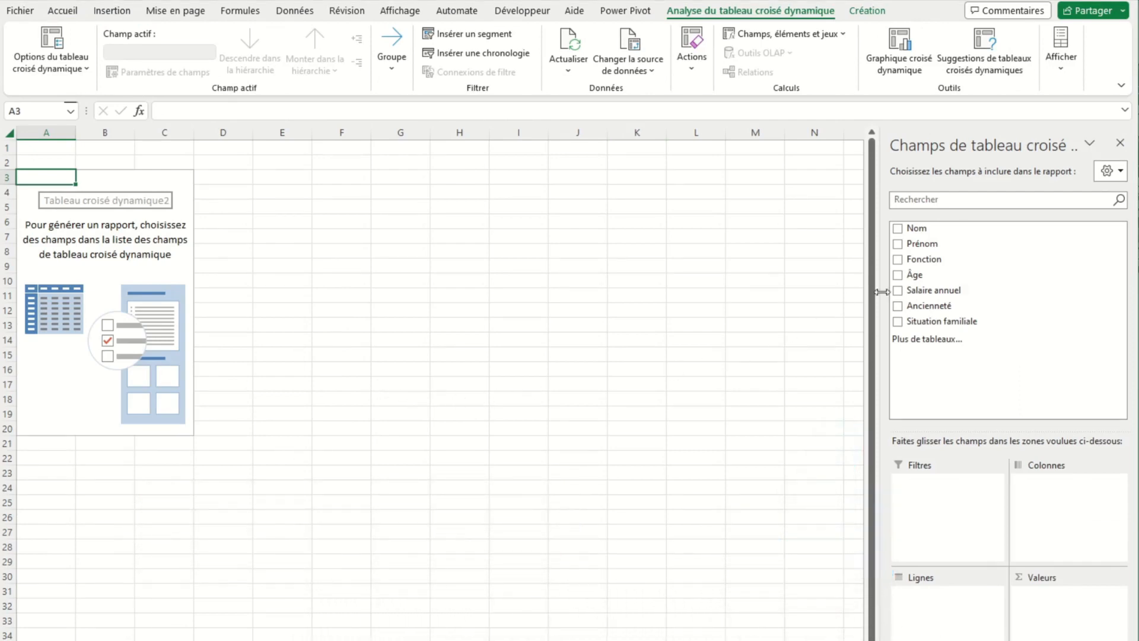
Set Fonction as the pivot table's row field and Âge as its value field, summarized by average (Moyenne)
drag(941, 260, 939, 609)
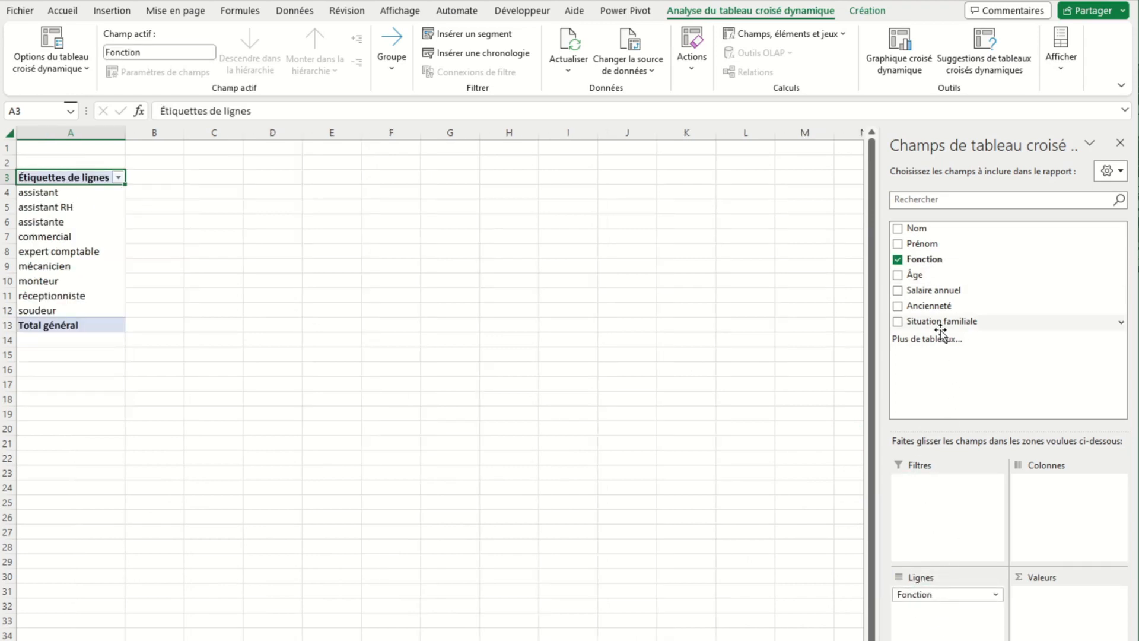
drag(926, 275, 1035, 599)
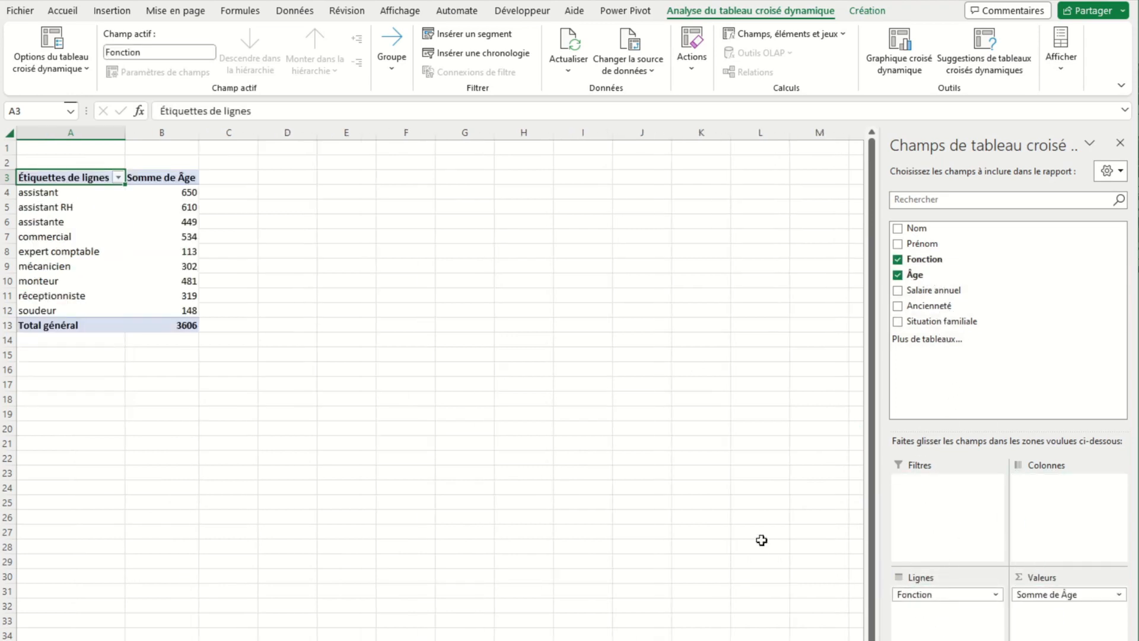
right_click(158, 220)
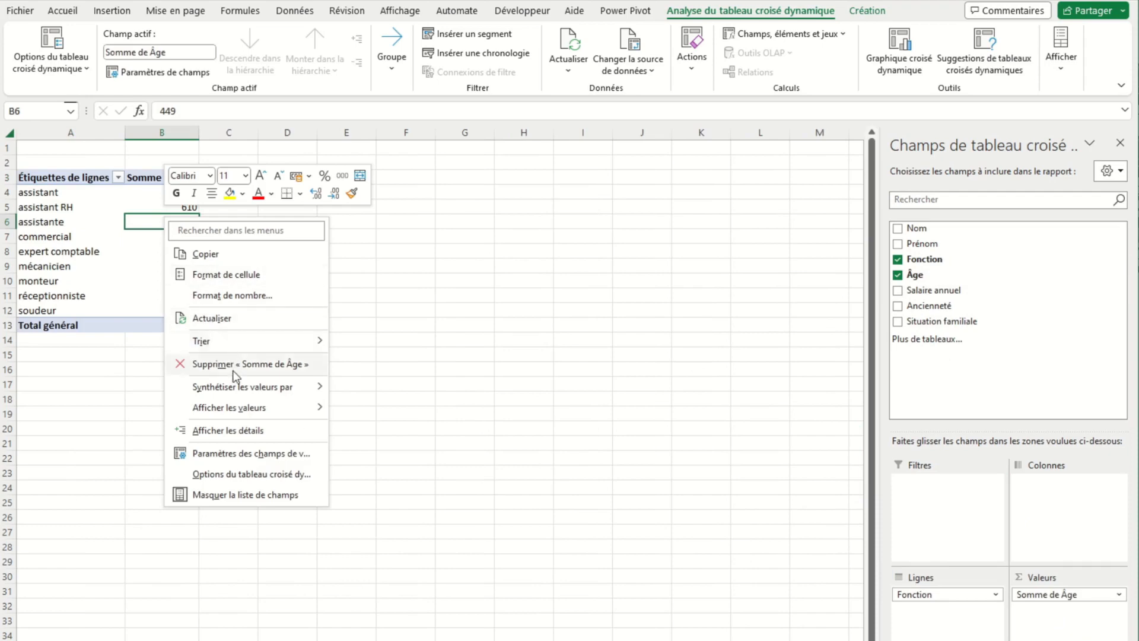
mouse_move(246, 390)
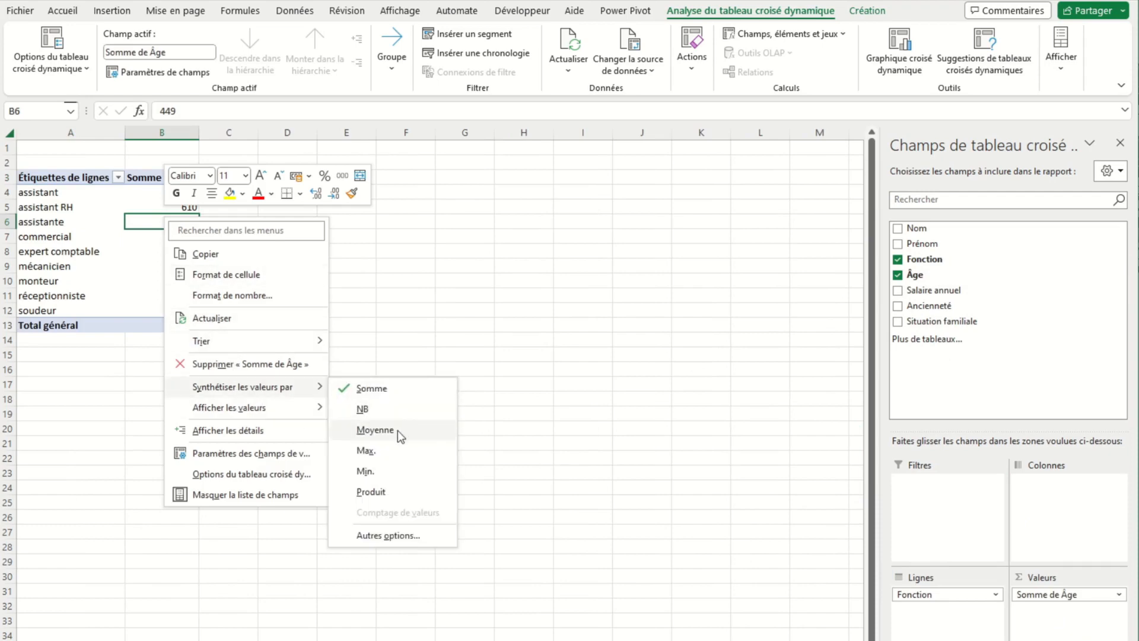
click(375, 429)
Format the average age values as numbers without decimals
right_click(141, 224)
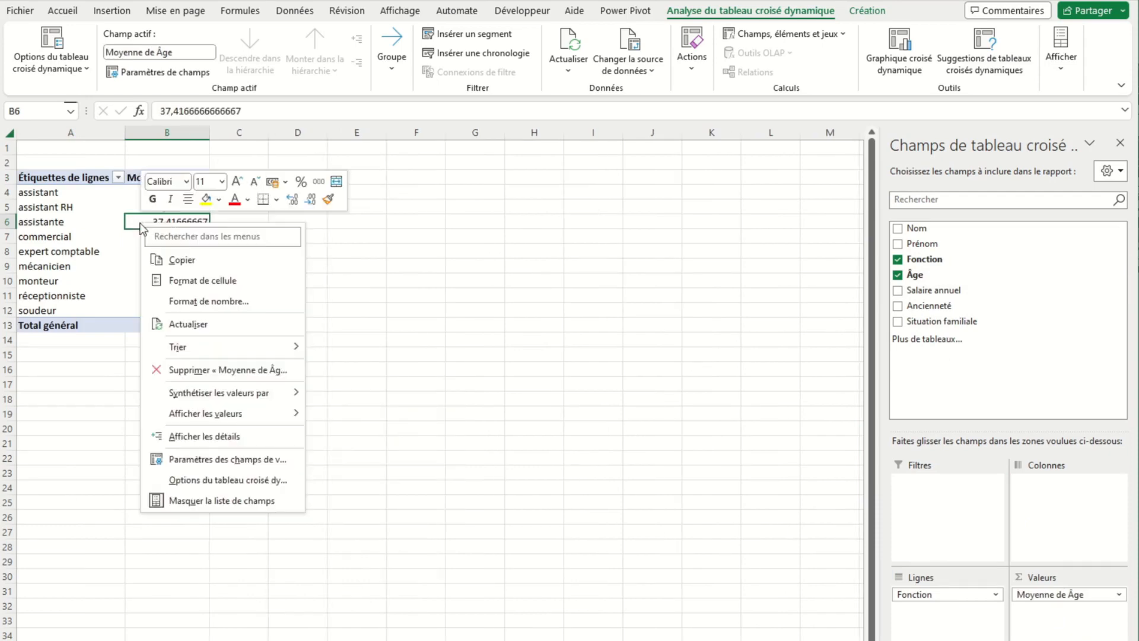
click(209, 300)
click(33, 192)
click(240, 218)
click(240, 218)
key(Return)
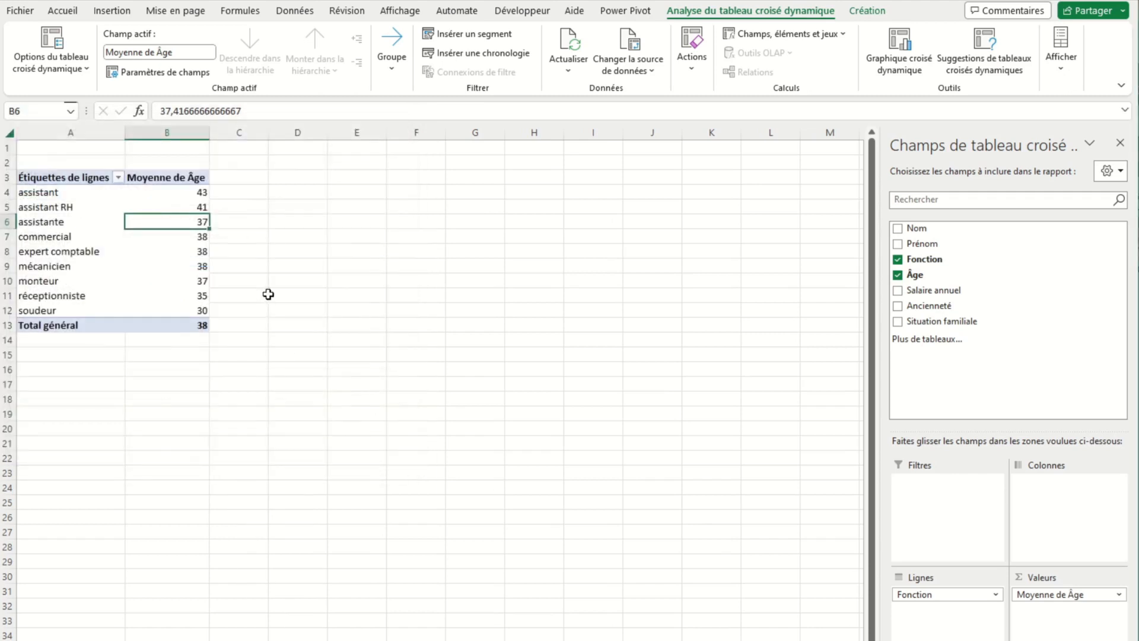
click(290, 231)
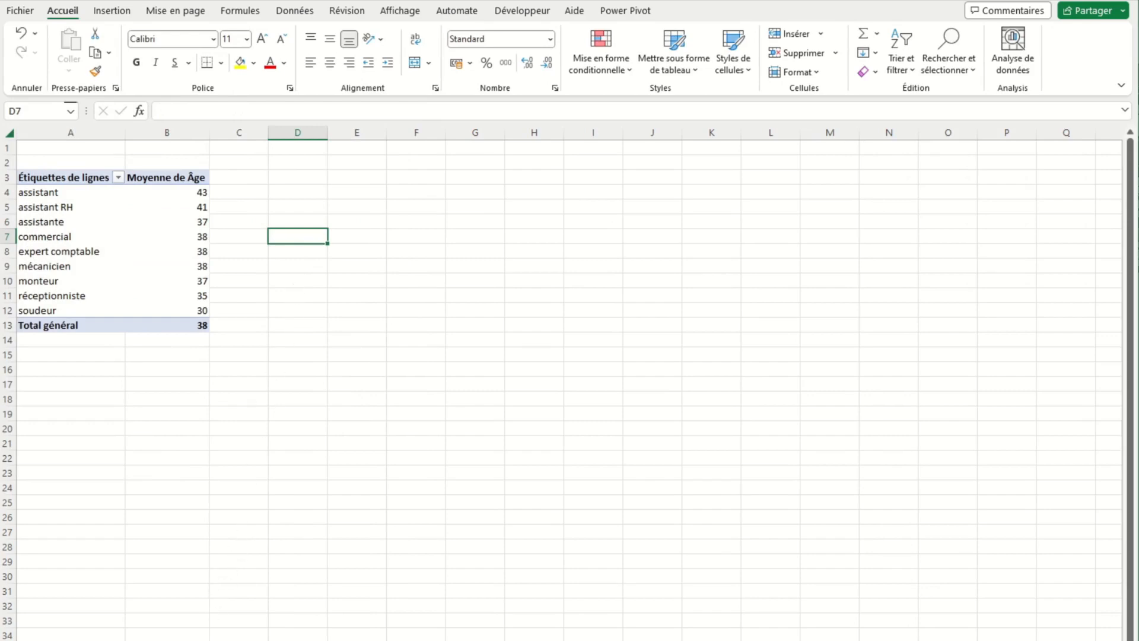
Insert a column headed "catégorie professionnelle" before the Âge column on the ressources humaines sheet
click(169, 640)
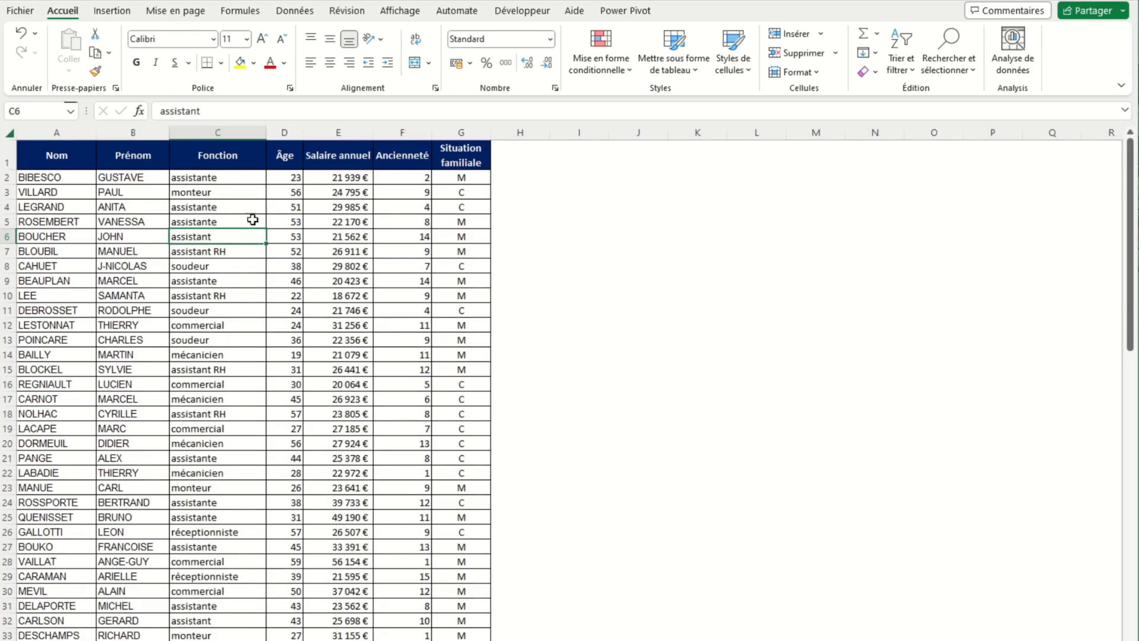
right_click(288, 132)
click(328, 280)
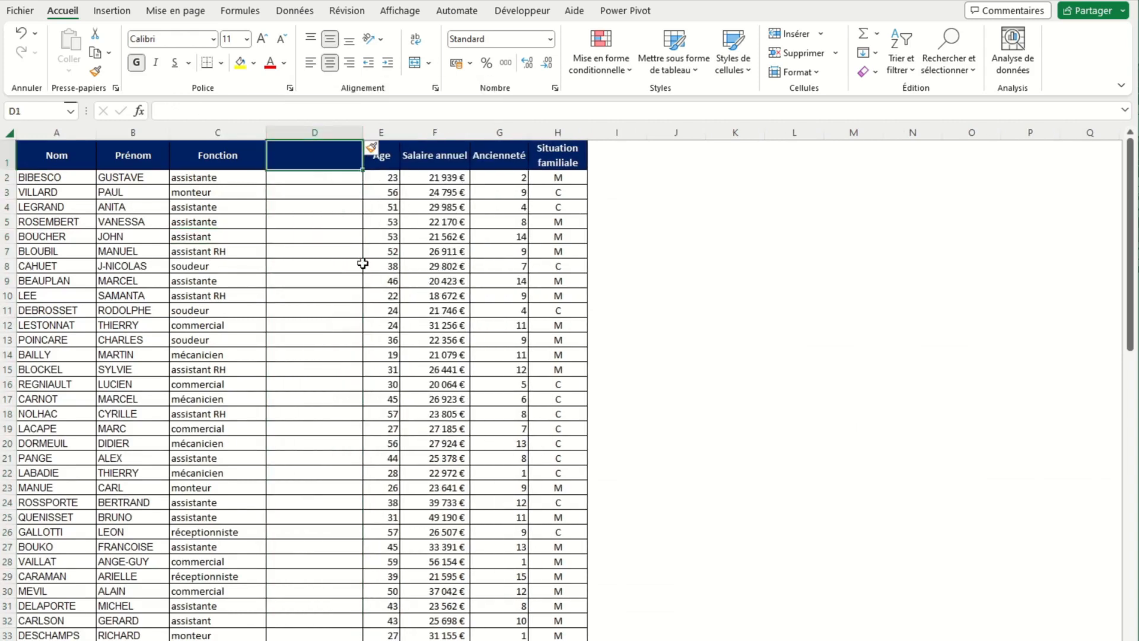
text(catégorie professionnelle)
key(Return)
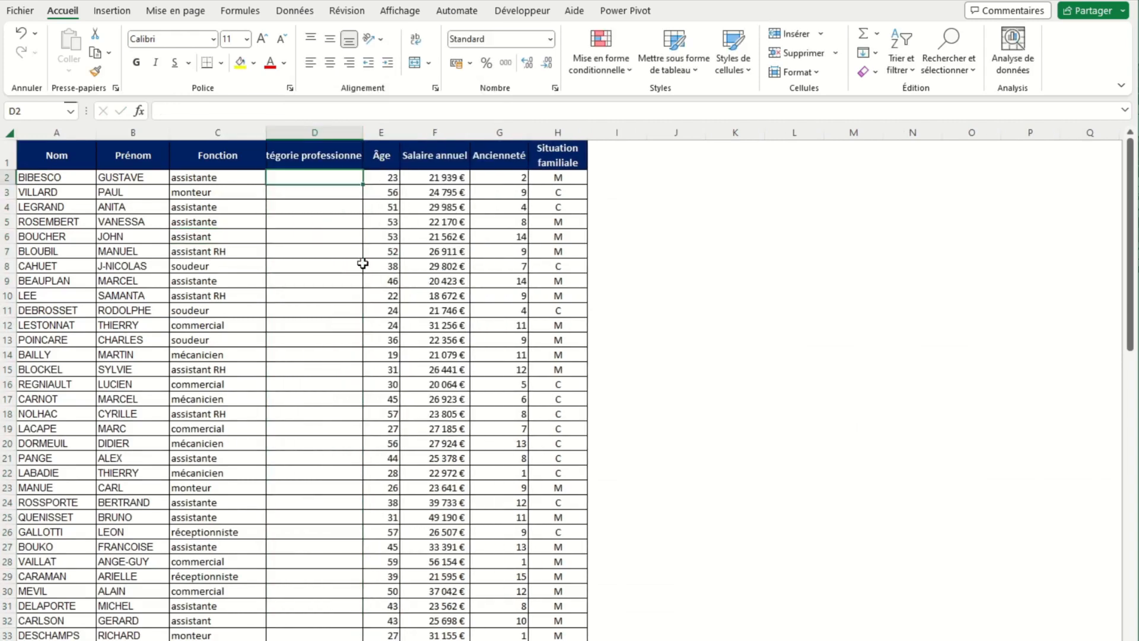
Delete the added professional category column from the source data and return to the pivot table sheet
right_click(335, 136)
click(381, 301)
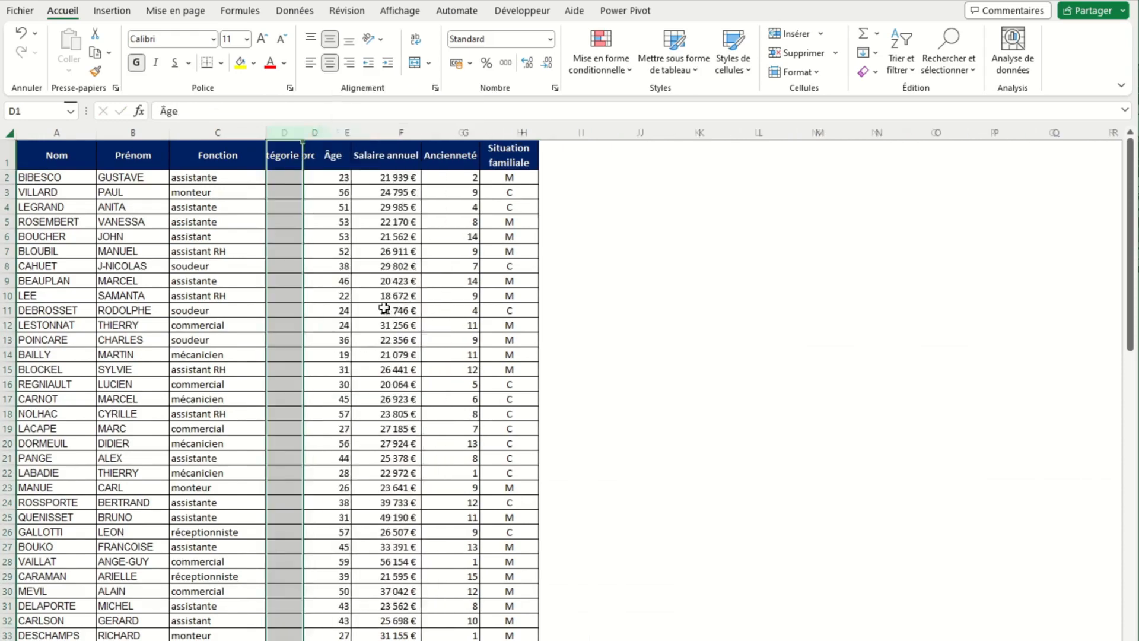
click(566, 312)
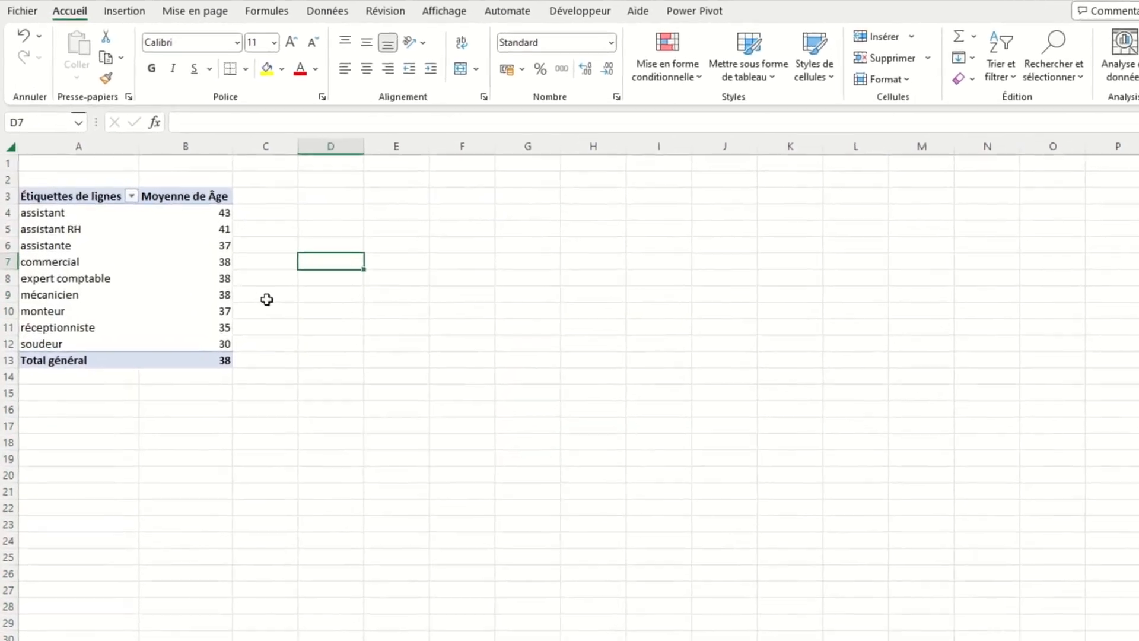
Group the commercial and expert comptable rows of the pivot table
click(81, 280)
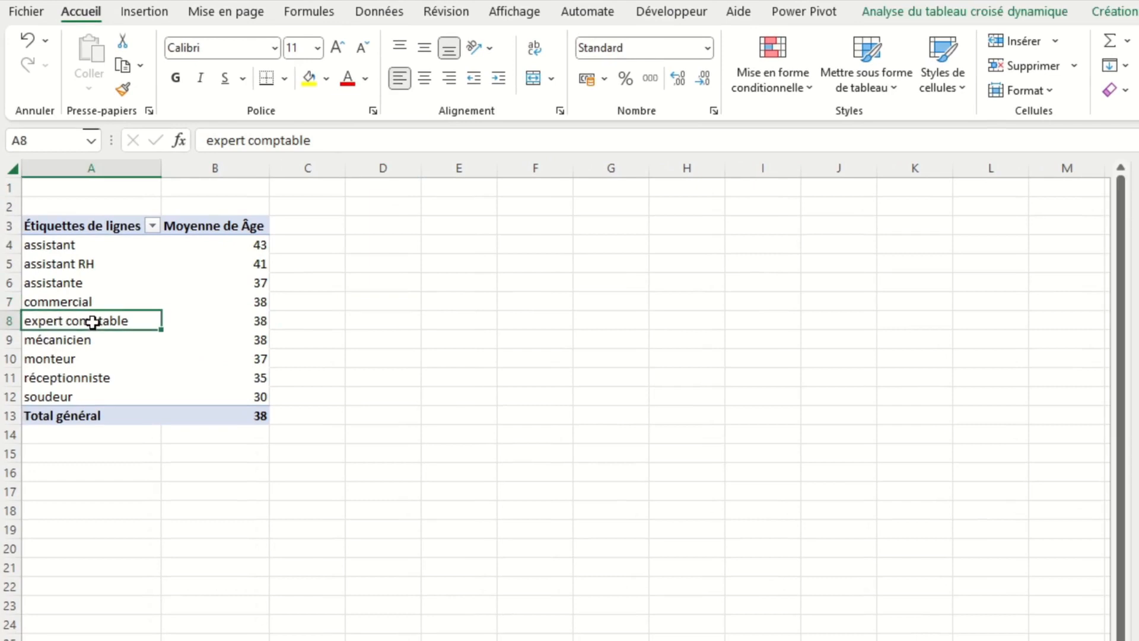
ctrl+click(109, 300)
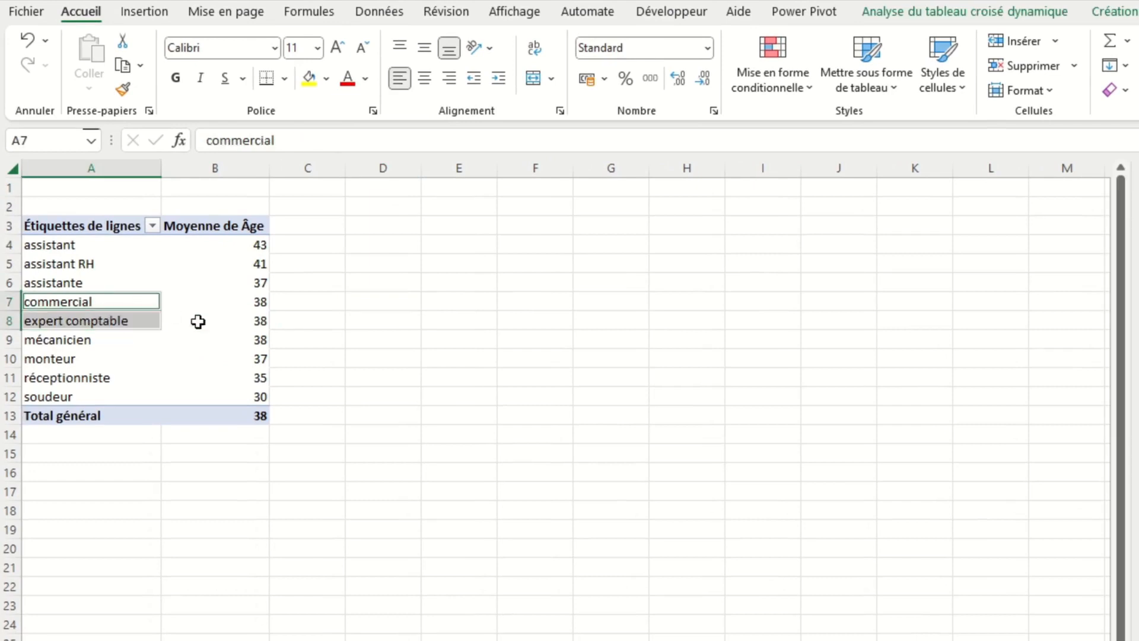
click(923, 14)
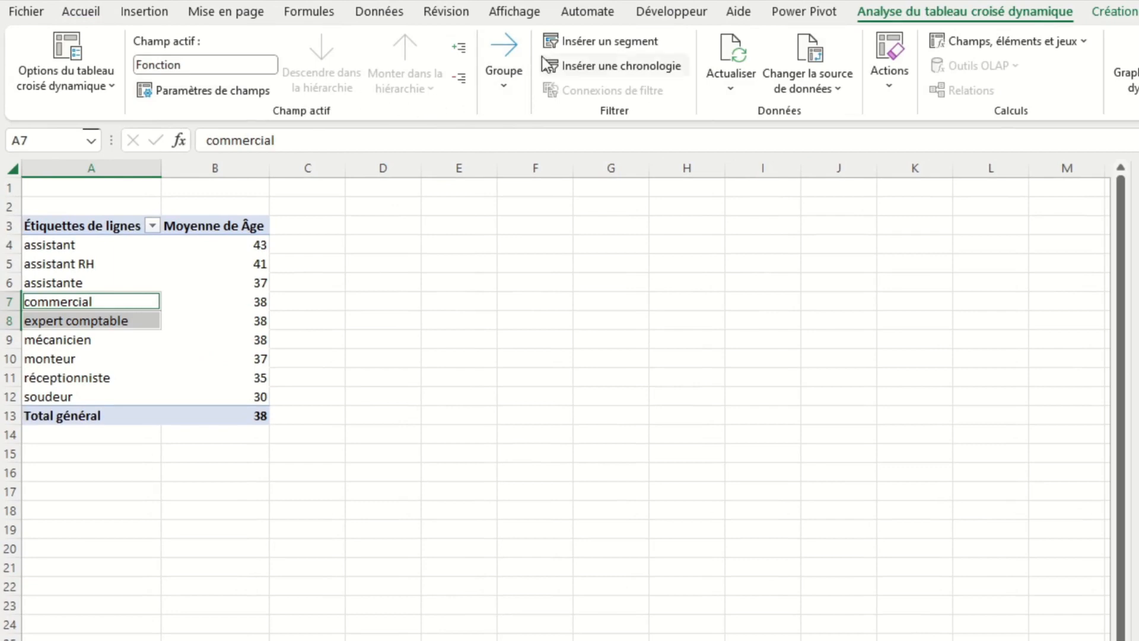
click(501, 83)
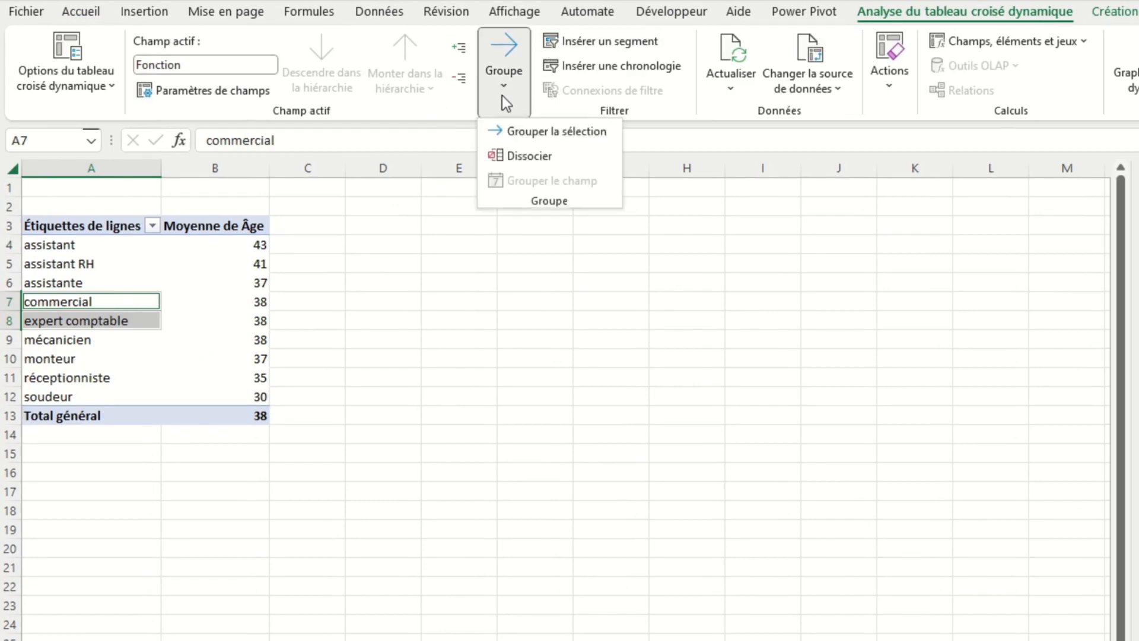
click(528, 136)
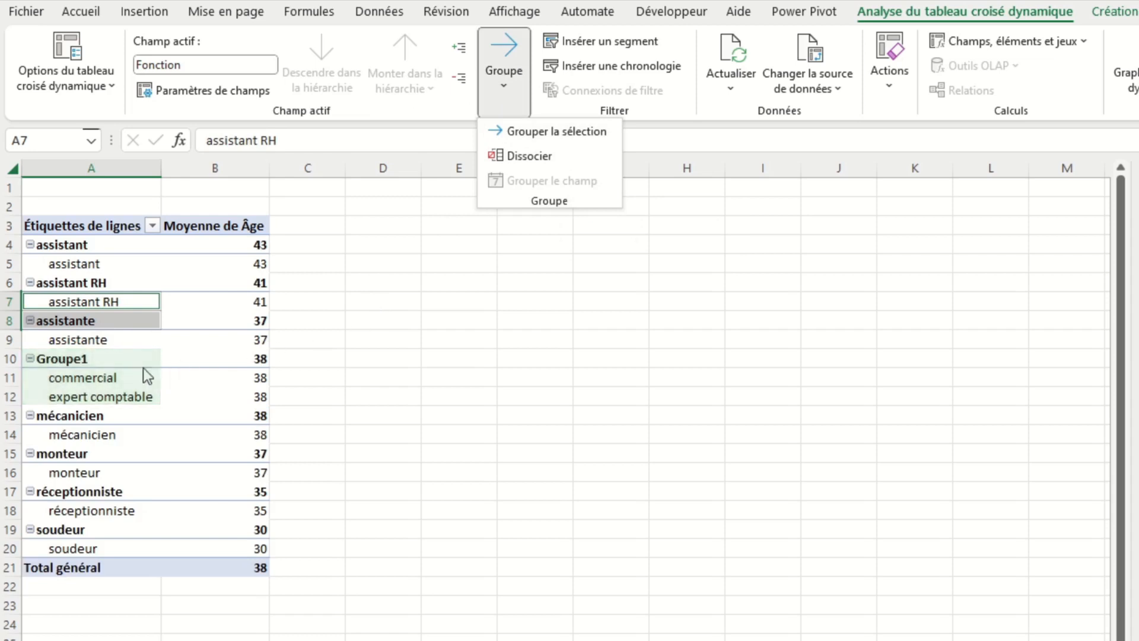
Rename the group containing commercial and expert comptable to "Cadres"
click(64, 360)
click(64, 360)
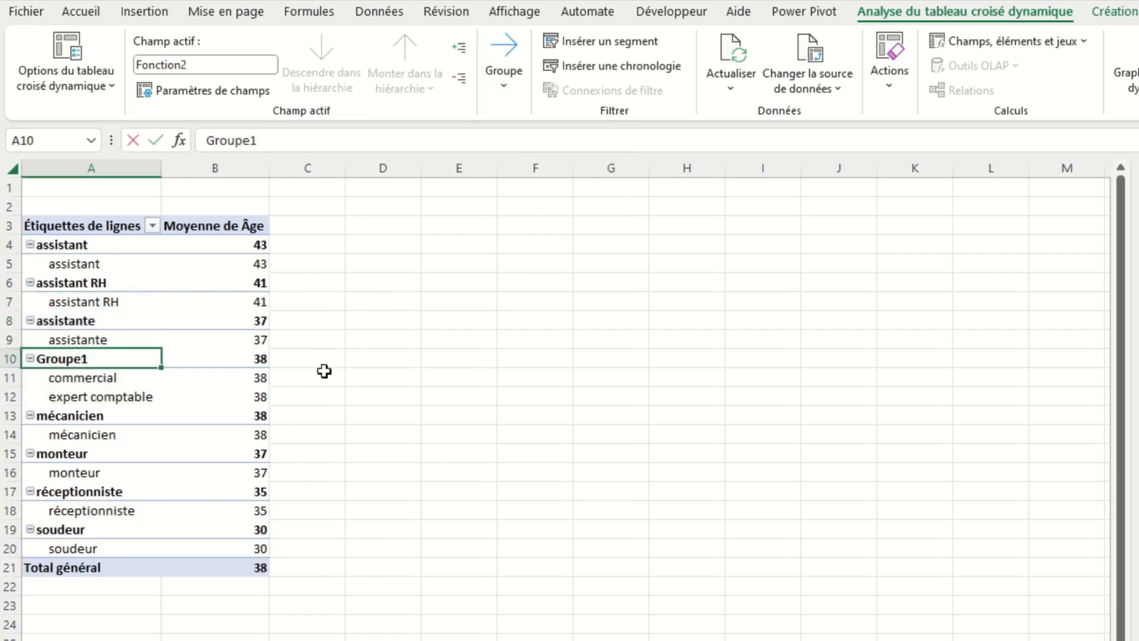
text(Cadres)
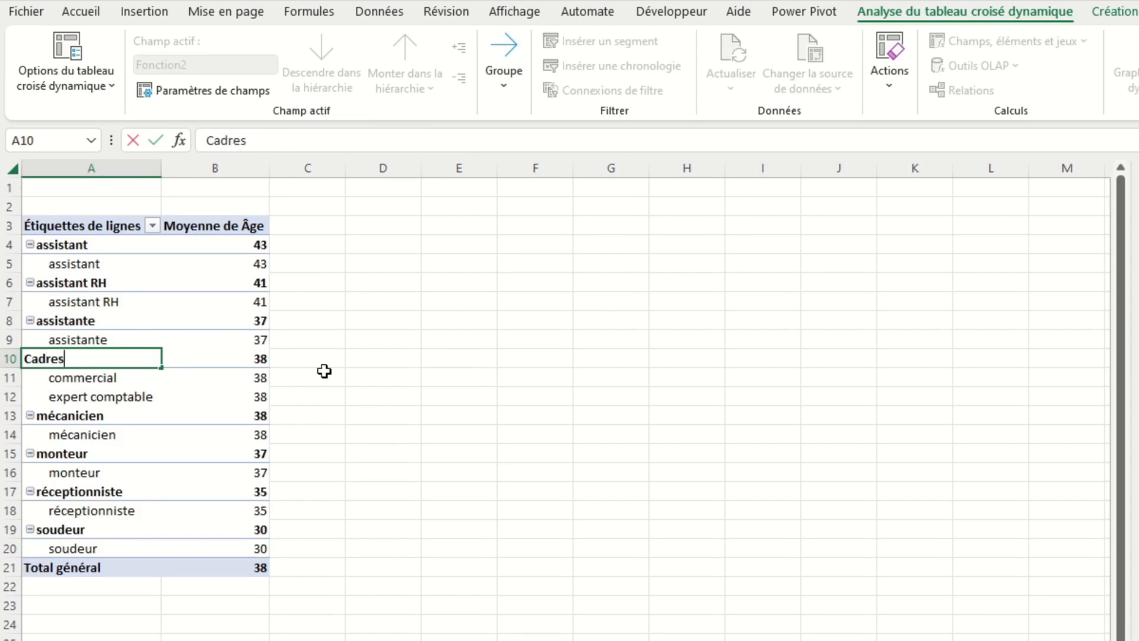
click(324, 371)
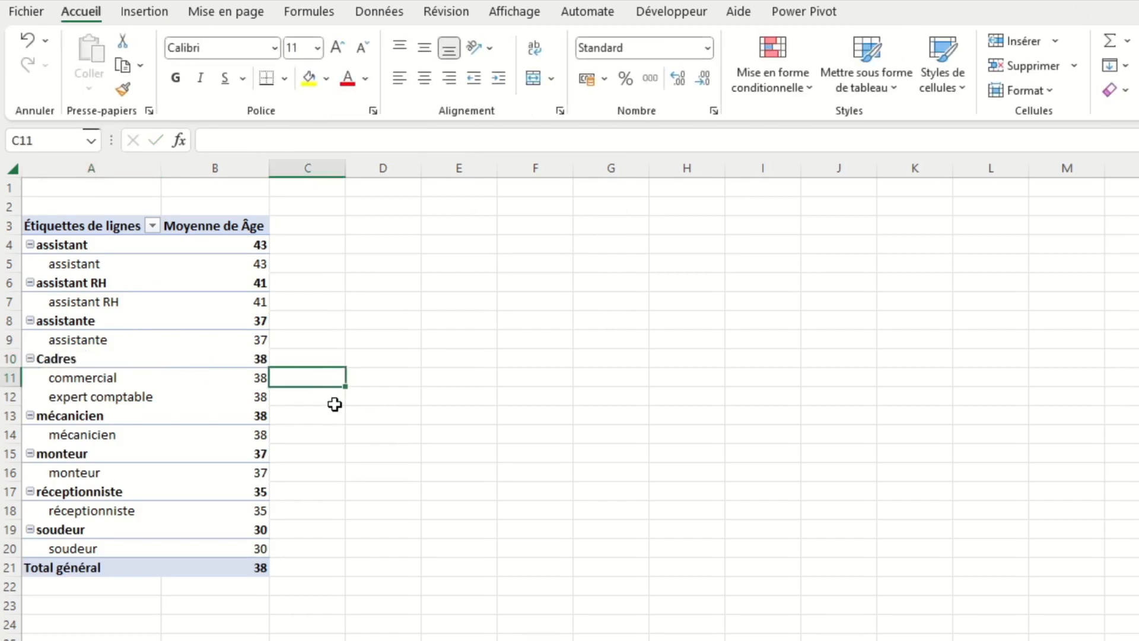
Group the assistant, assistant RH, assistante and réceptionniste rows and name the group "Employés de bureau"
drag(75, 246, 84, 337)
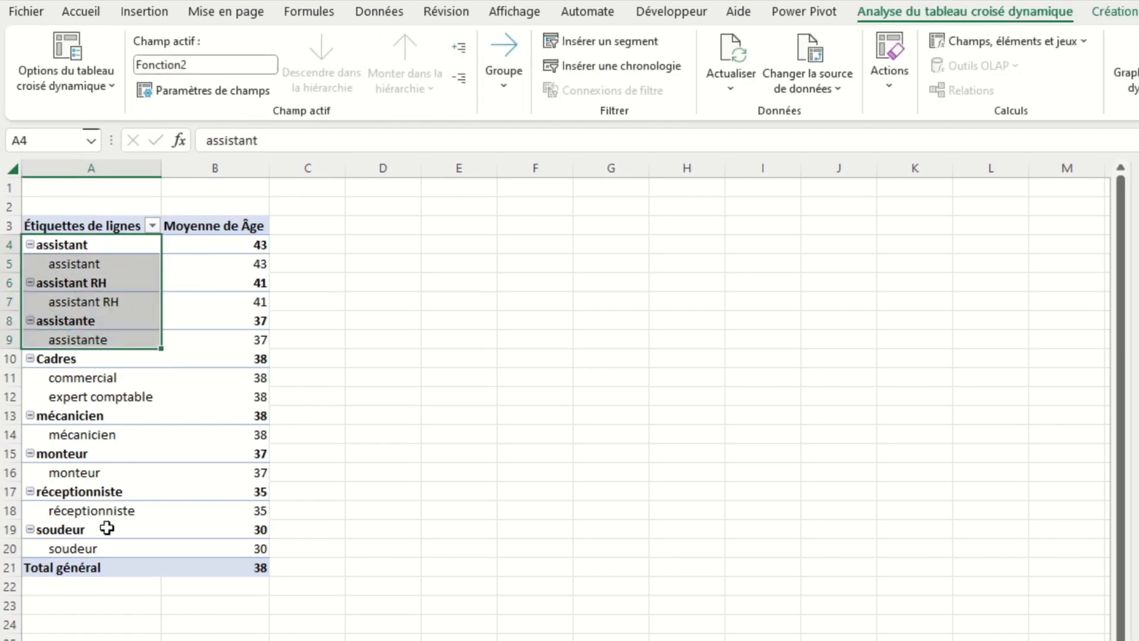
drag(92, 497, 98, 507)
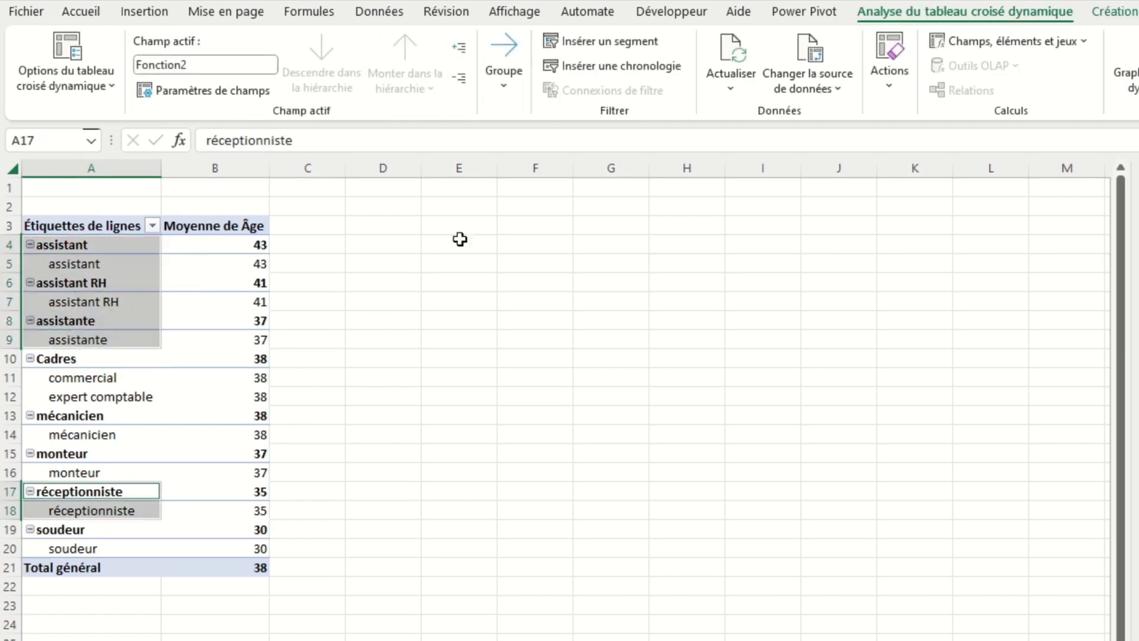
click(506, 76)
click(513, 134)
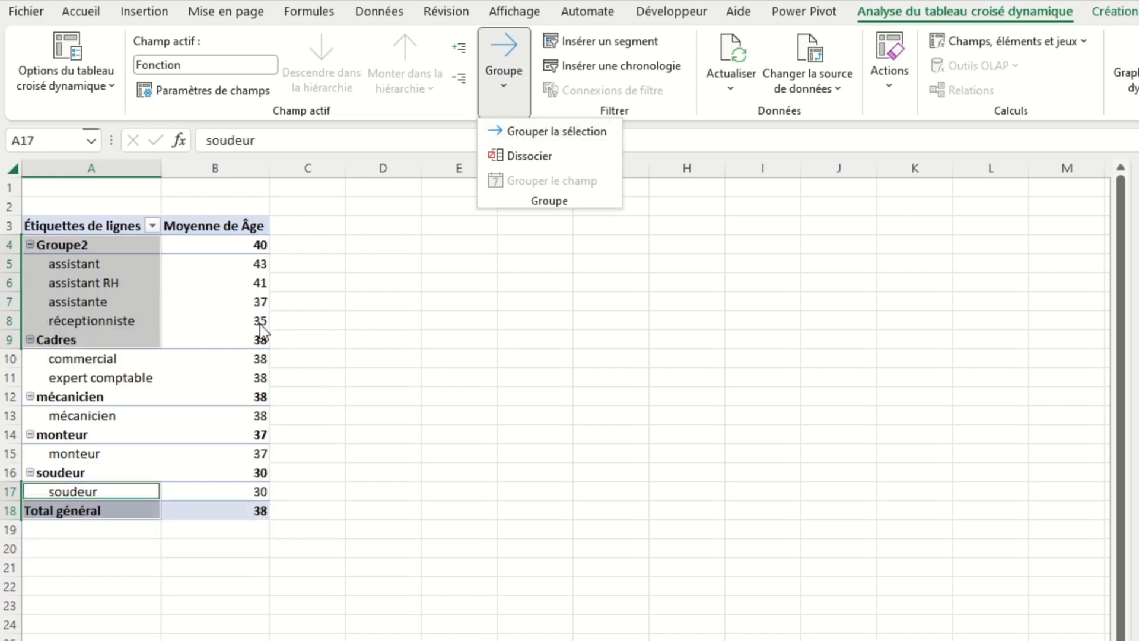
text(Employés de bure)
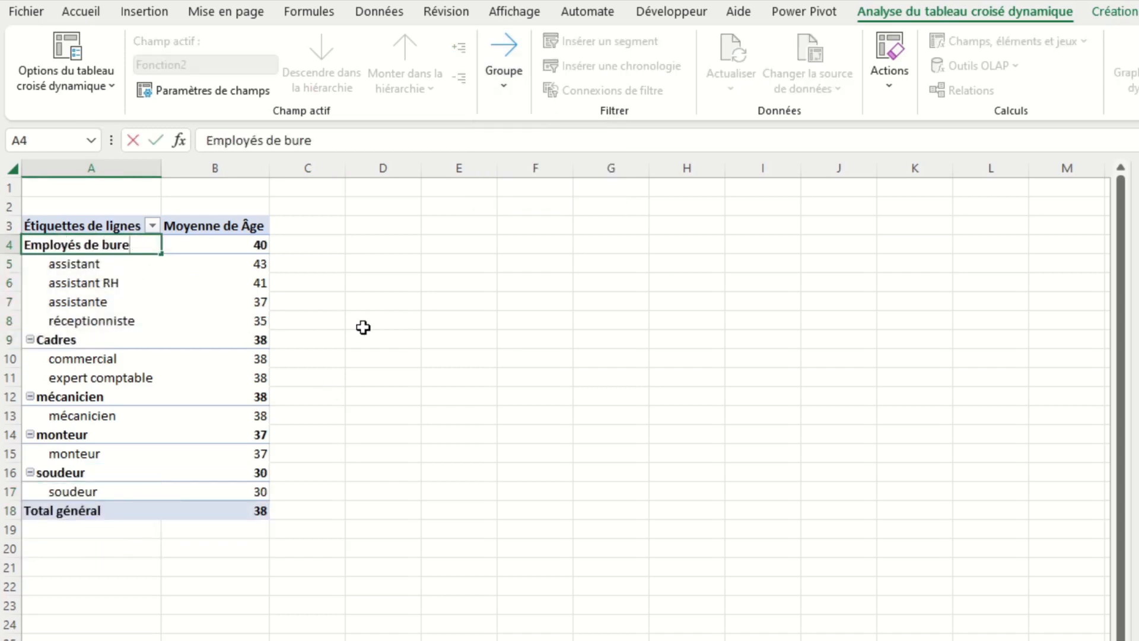
text(au)
key(Return)
Group the mécanicien, monteur and soudeur rows and name the group "Techniciens"
drag(94, 396, 98, 483)
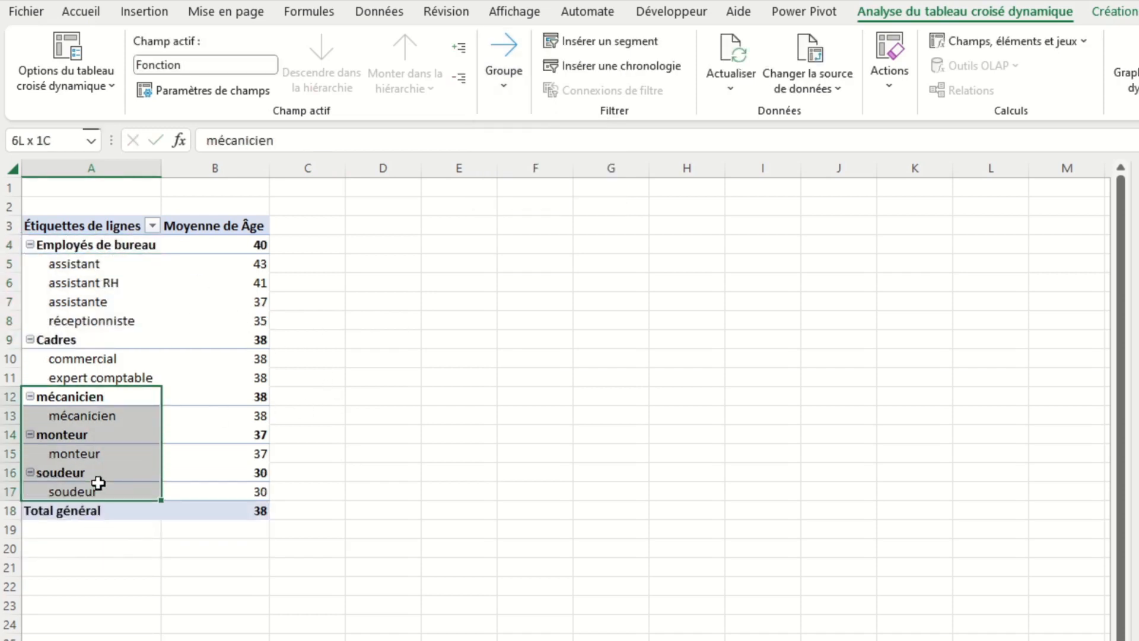
click(499, 63)
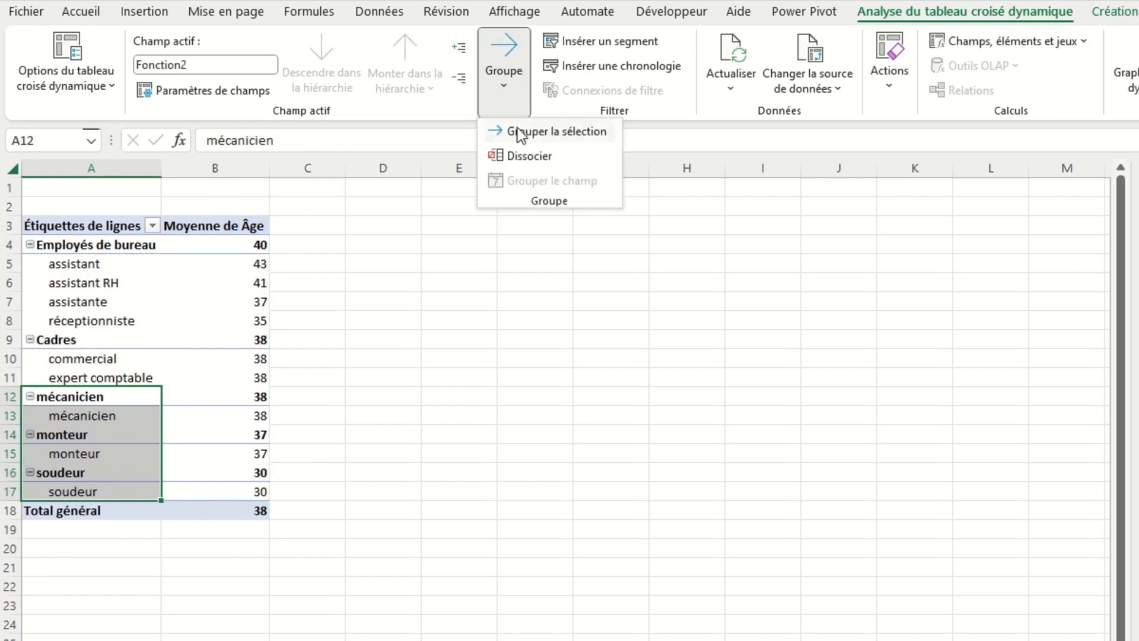
click(519, 132)
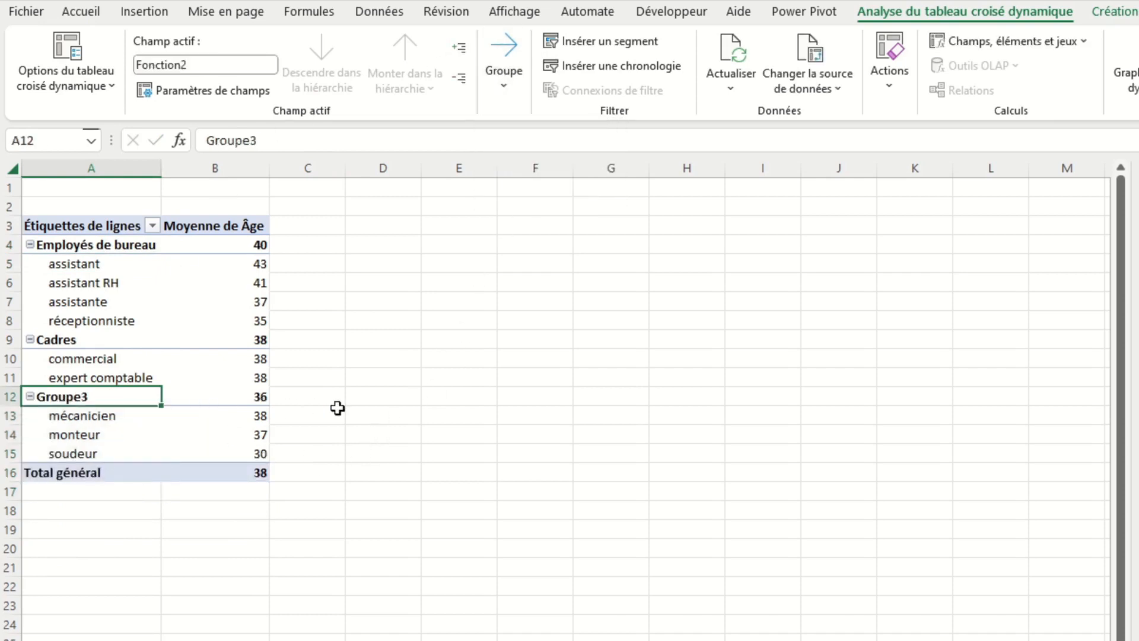
text(Techniciens)
key(Return)
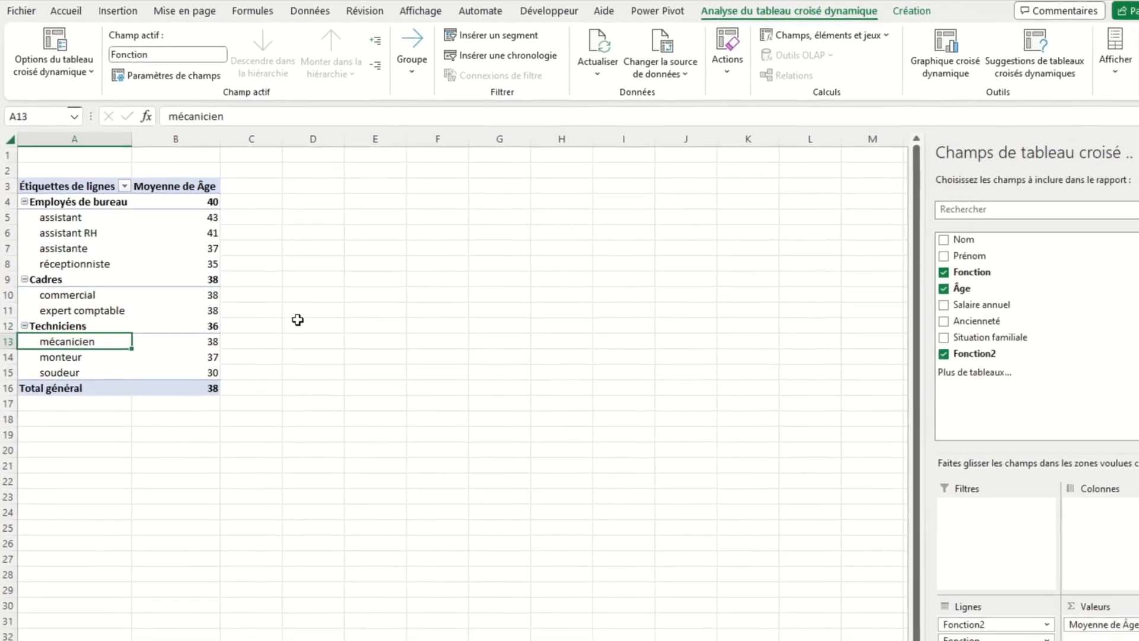
click(302, 320)
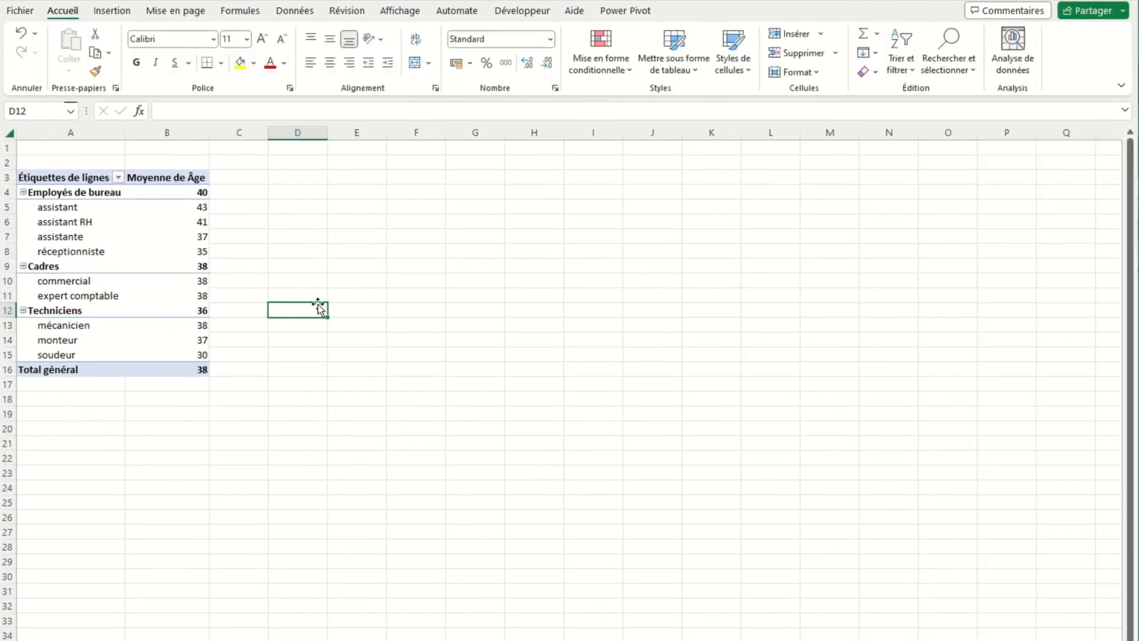
Rename the Fonction2 row field of the pivot table to "Catégories professionnelles"
click(110, 264)
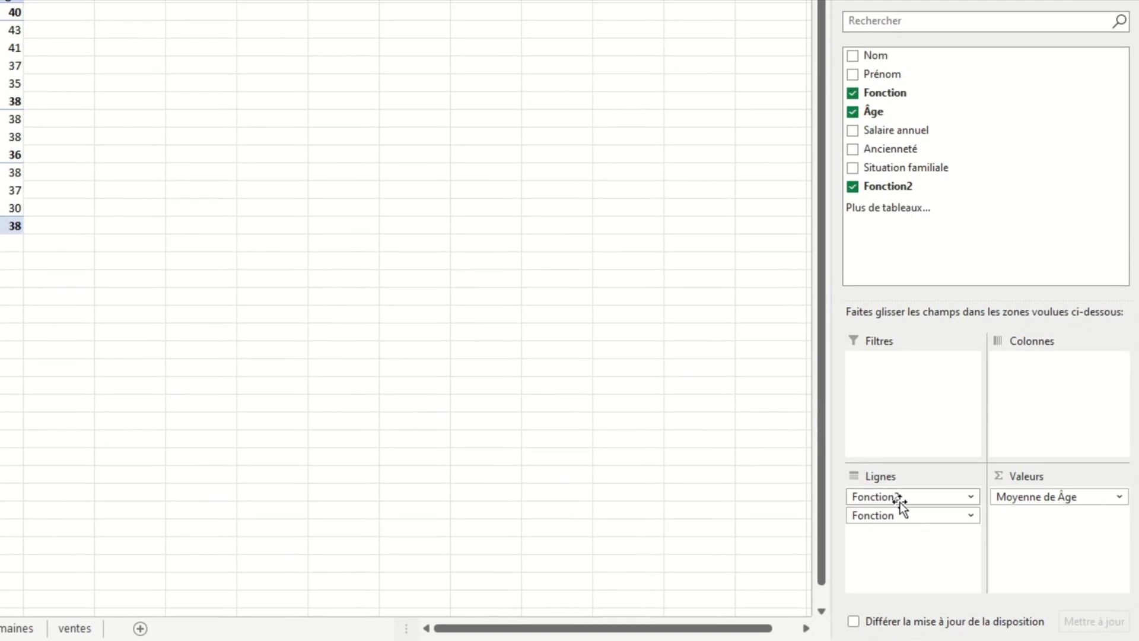
click(899, 500)
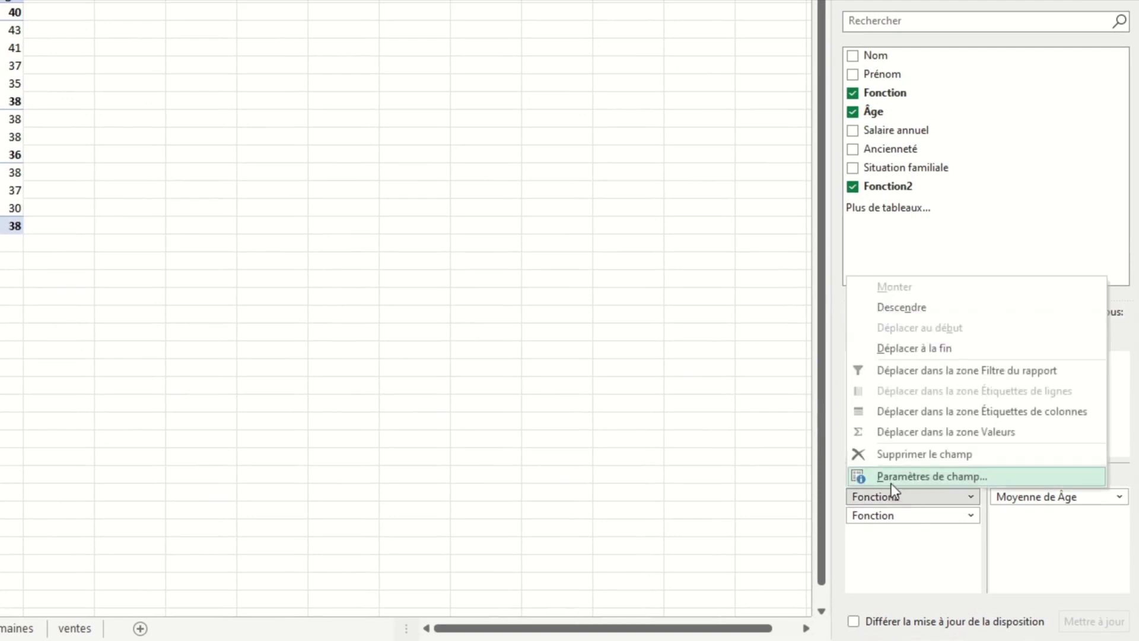
click(891, 482)
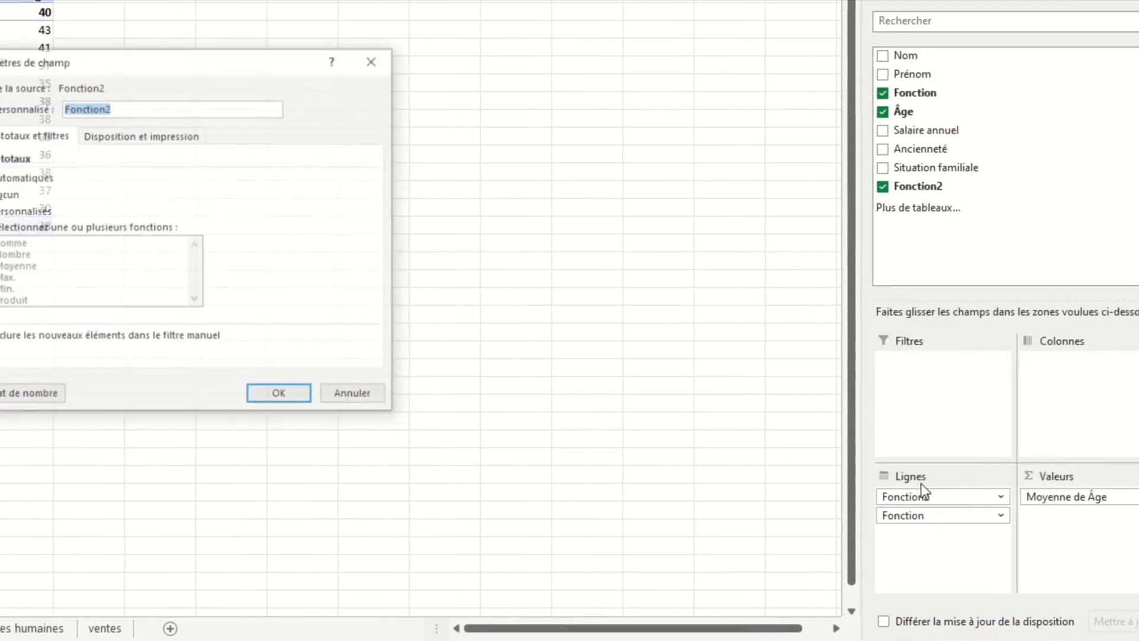
text(Catégories professionnelles)
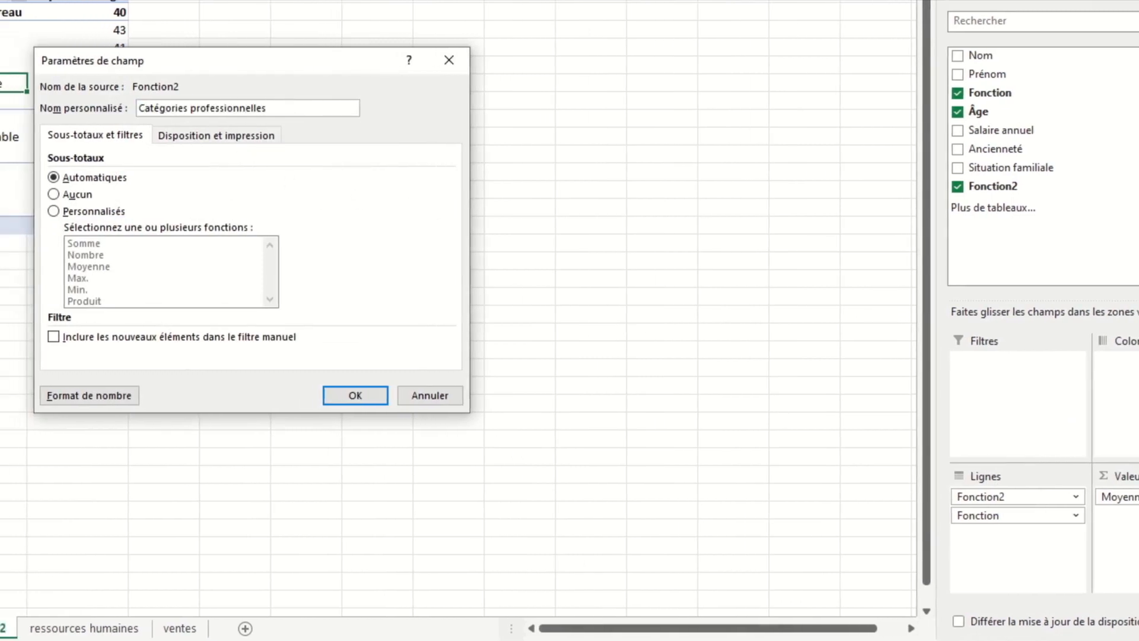
key(Return)
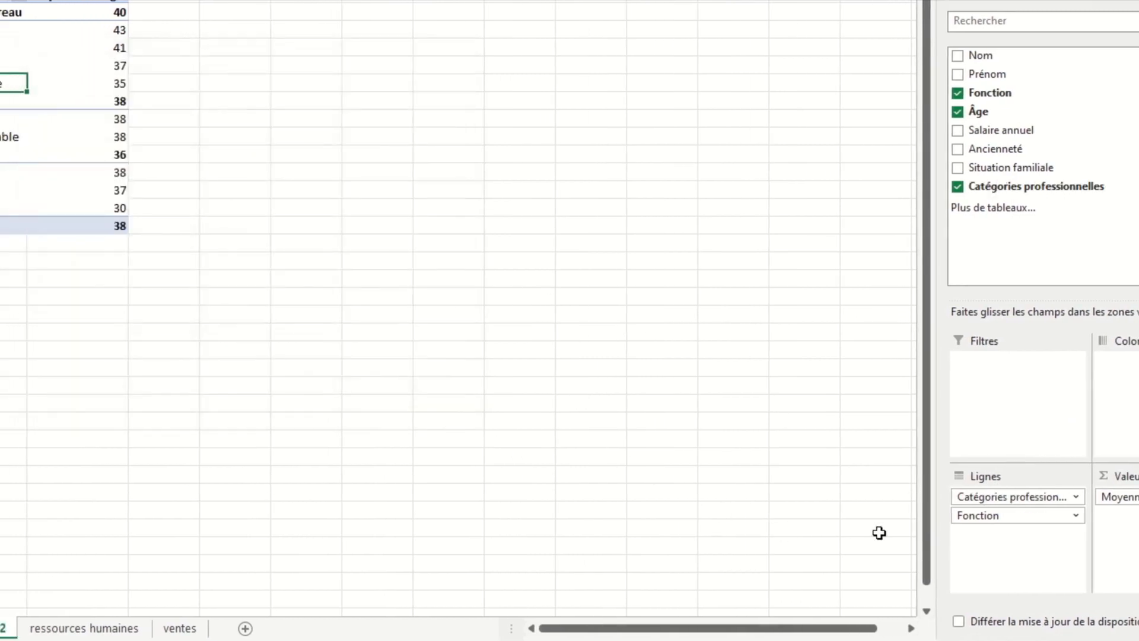
Remove the Fonction field from the pivot table rows so that only the professional categories are listed
drag(1019, 523, 1008, 160)
click(83, 343)
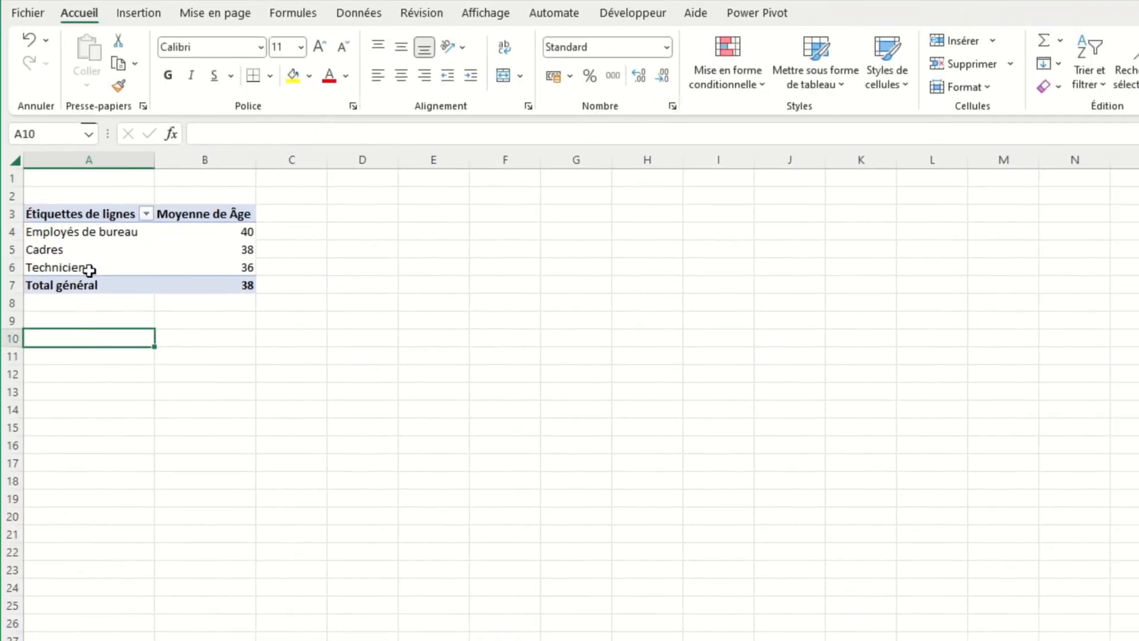
click(109, 234)
click(99, 251)
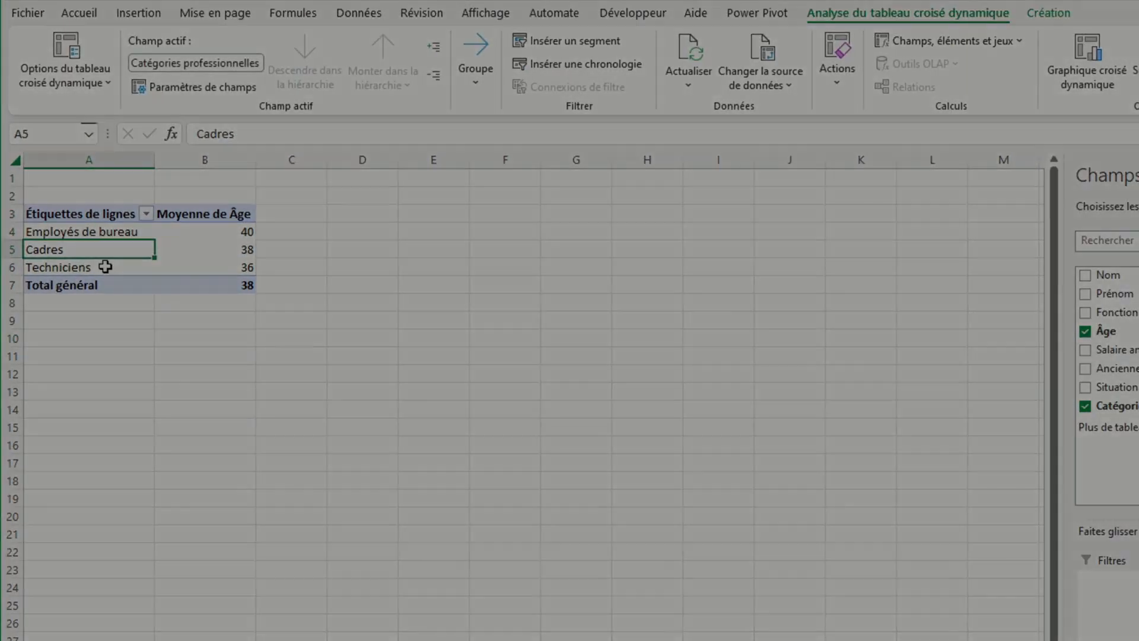
click(105, 267)
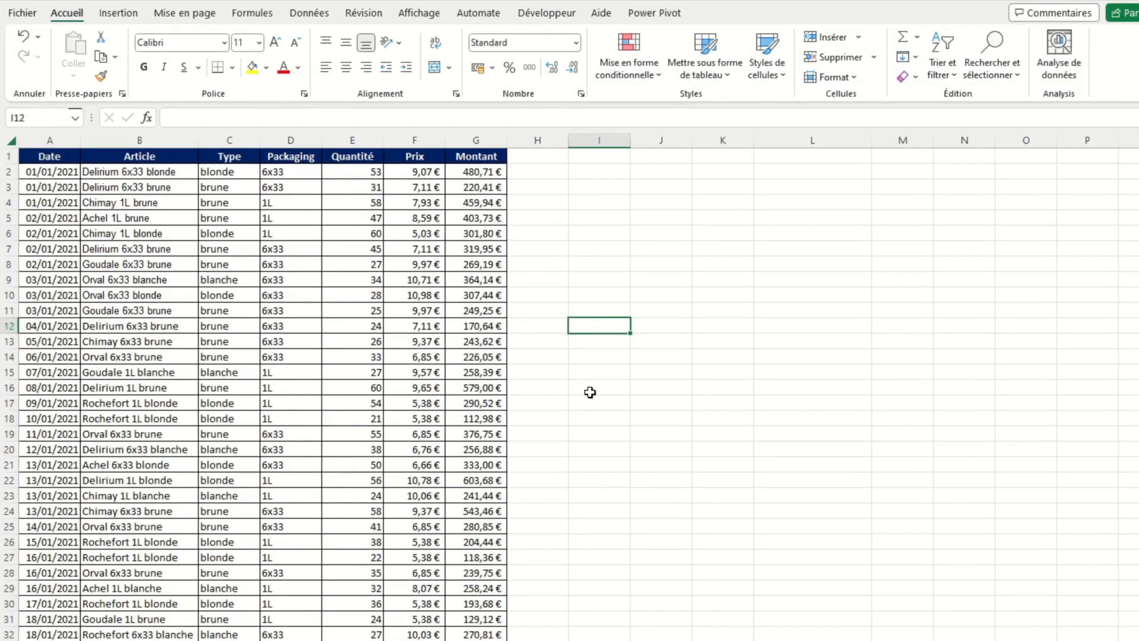
Create a pivot table from the ventes data on a new sheet, with Date as rows and the sum of Montant as values
click(283, 229)
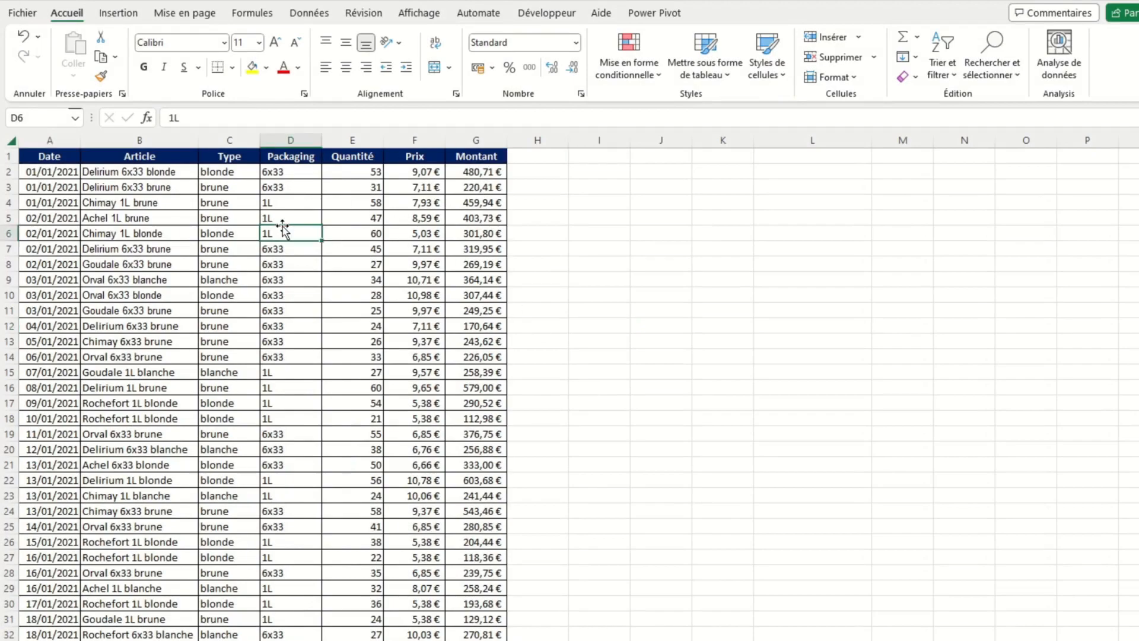
click(118, 12)
click(44, 47)
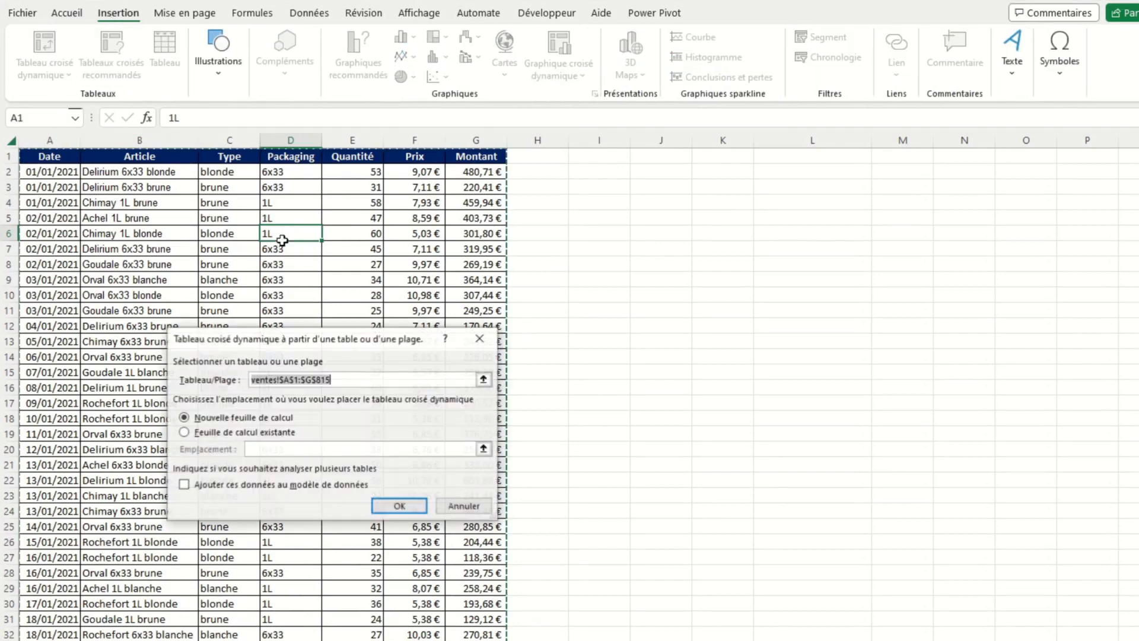
click(401, 506)
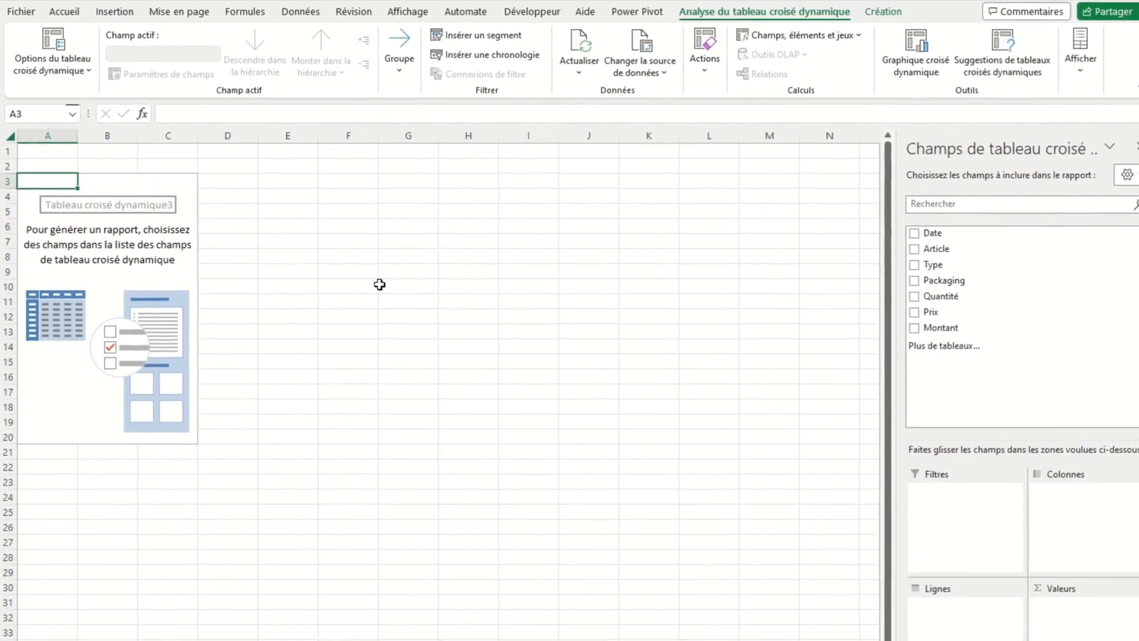
drag(917, 228, 966, 599)
drag(951, 323, 1047, 611)
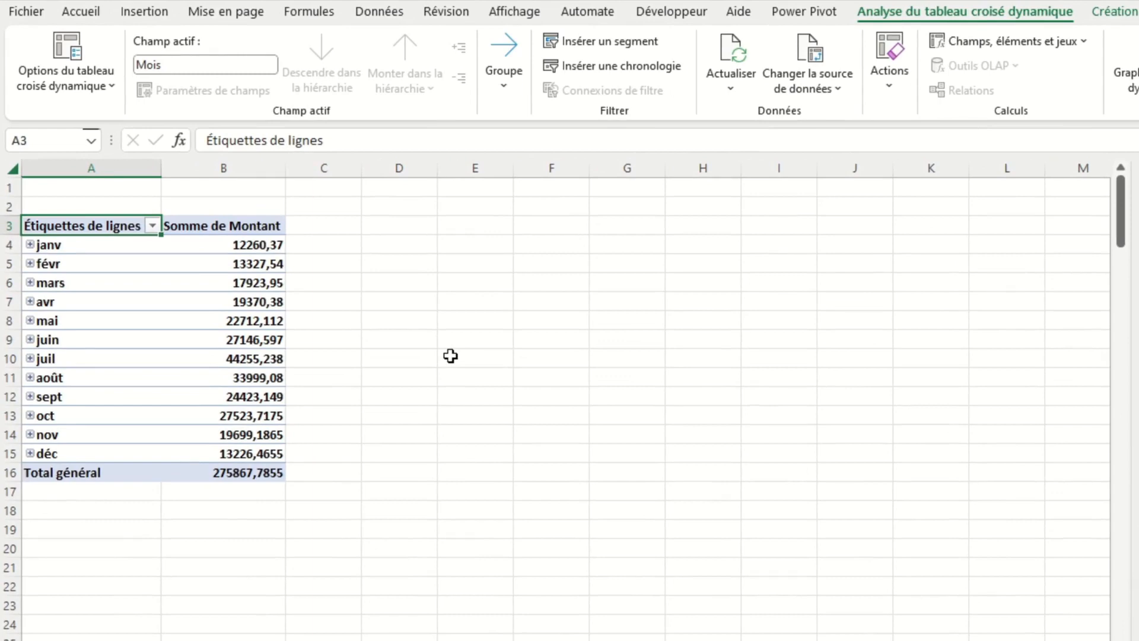
Format the Somme de Montant values as Monétaire with the € symbol and two decimals
right_click(197, 300)
click(260, 395)
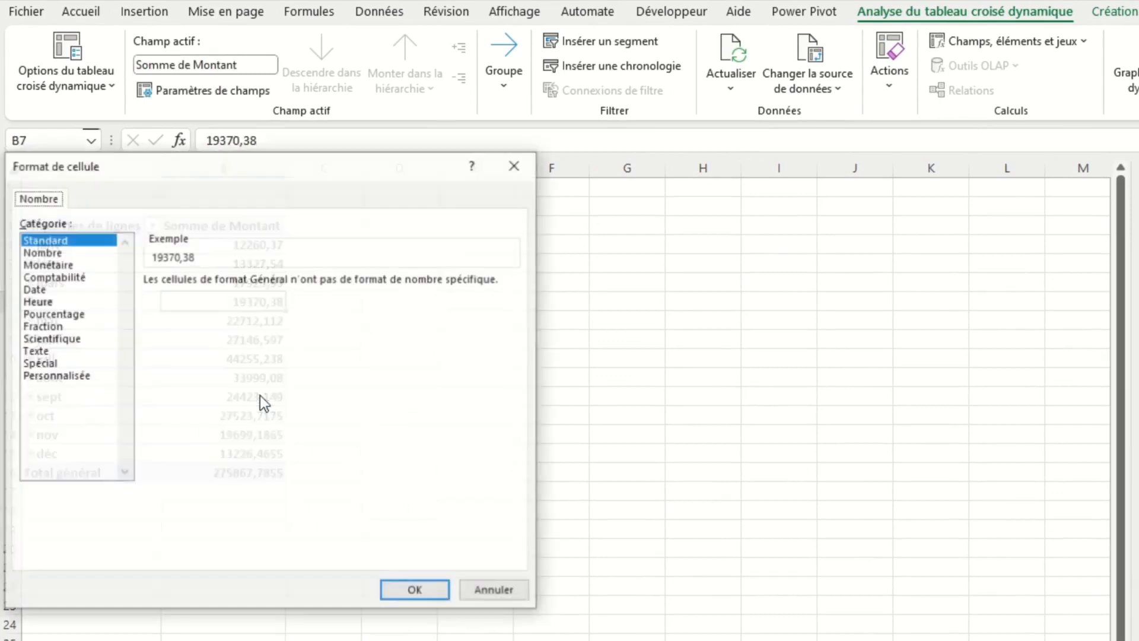
click(51, 277)
click(51, 264)
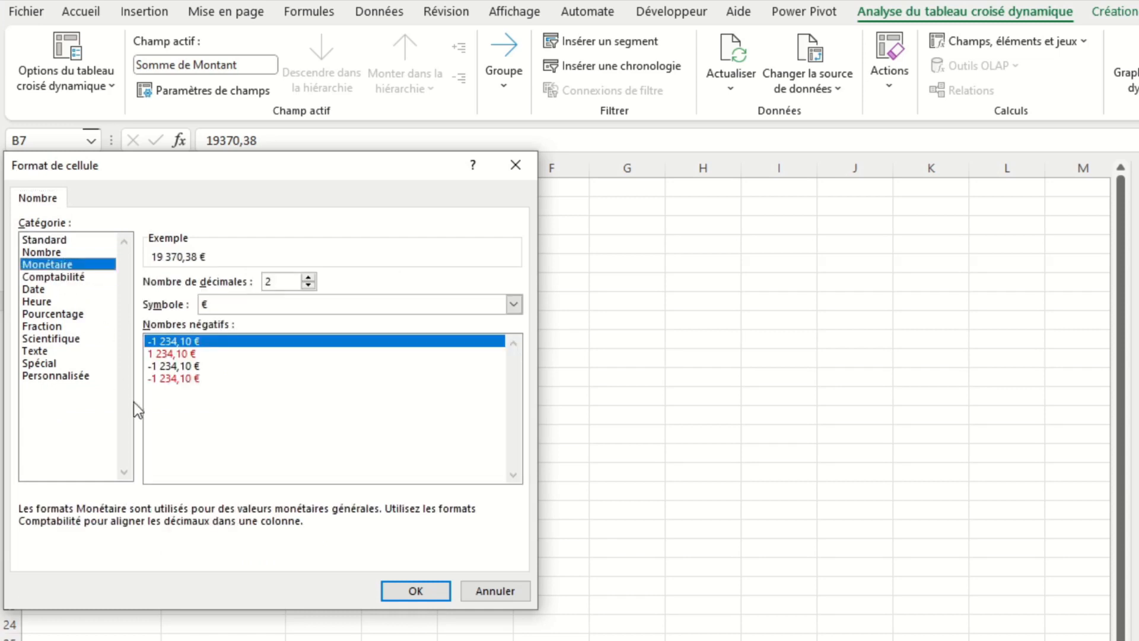
click(416, 589)
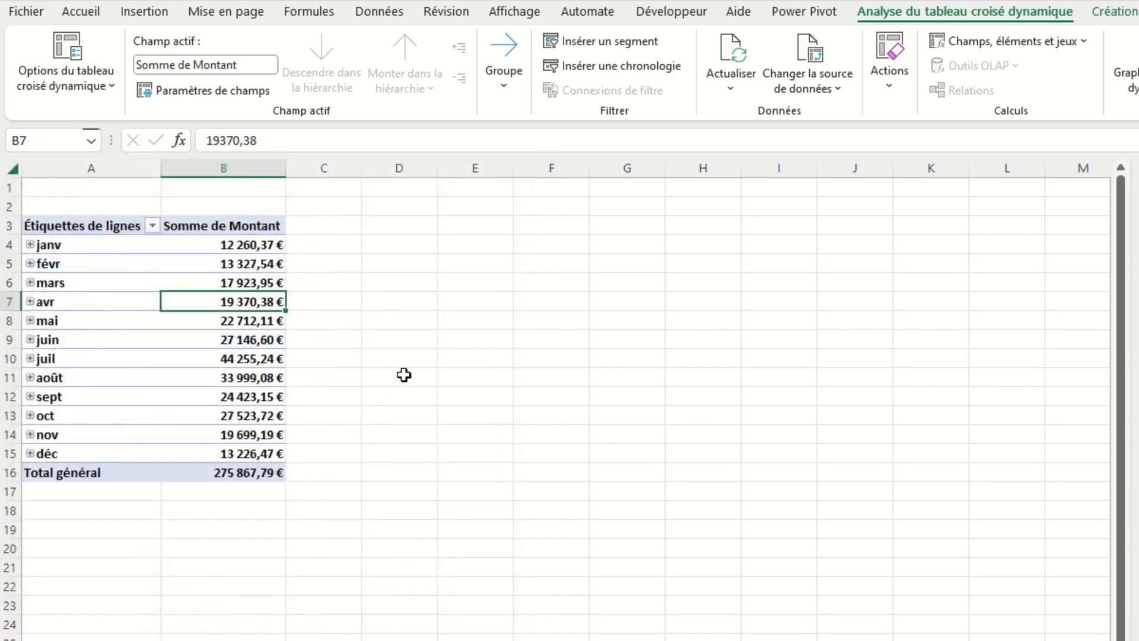
click(454, 335)
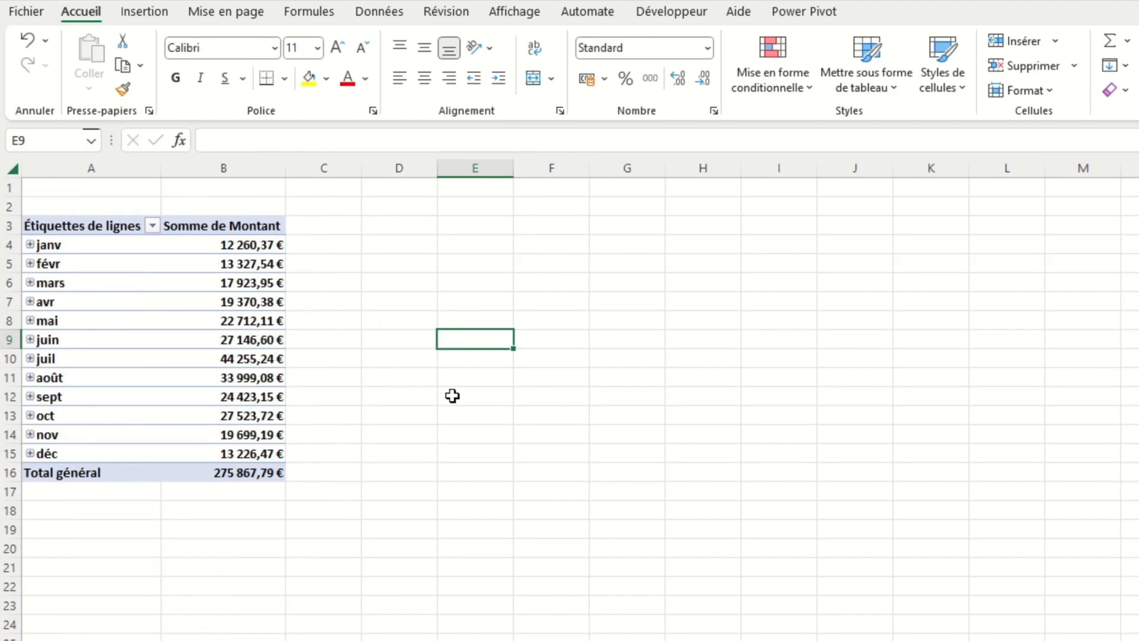
Ungroup the month rows of the sales pivot table into individual dates
click(64, 281)
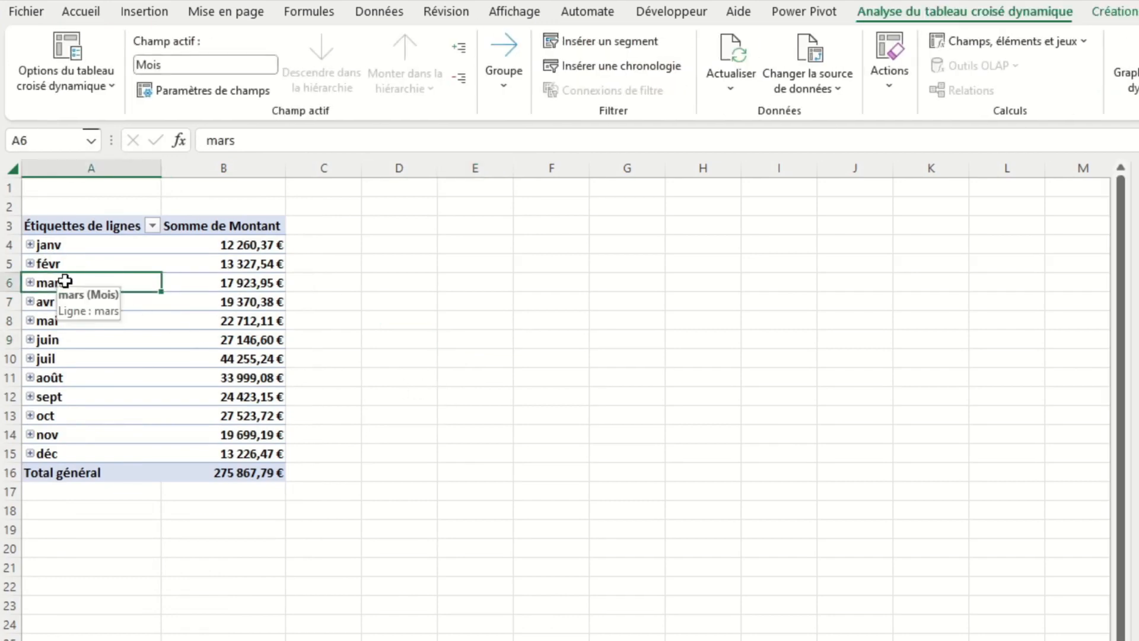
right_click(90, 283)
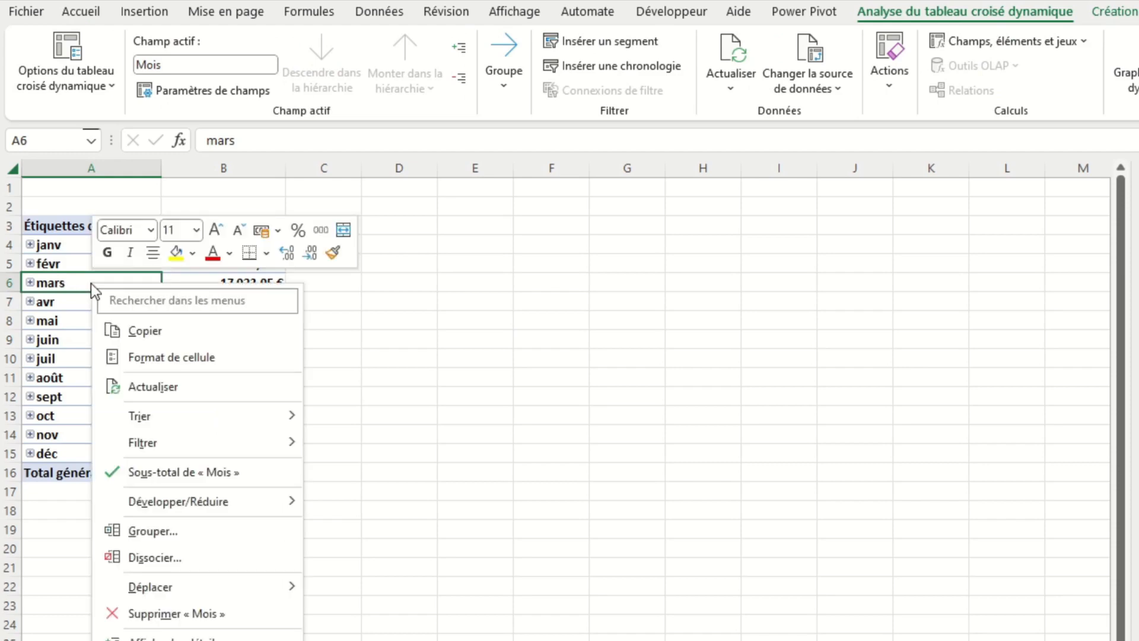
click(168, 556)
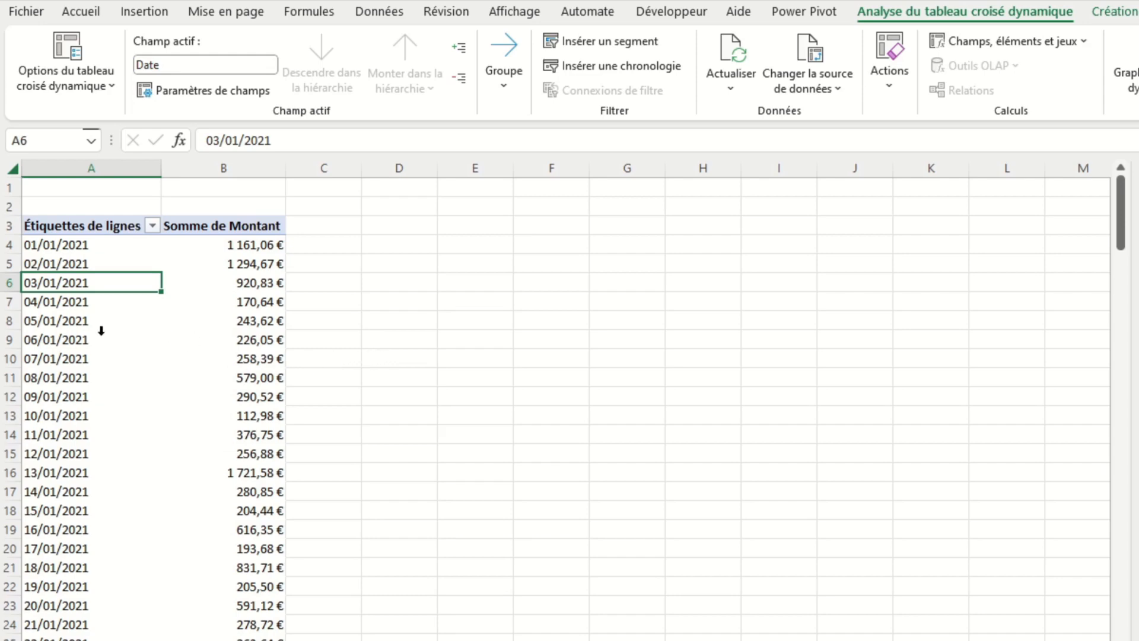
Open the grouping settings for the dates and select Jours as the only grouping unit
right_click(69, 283)
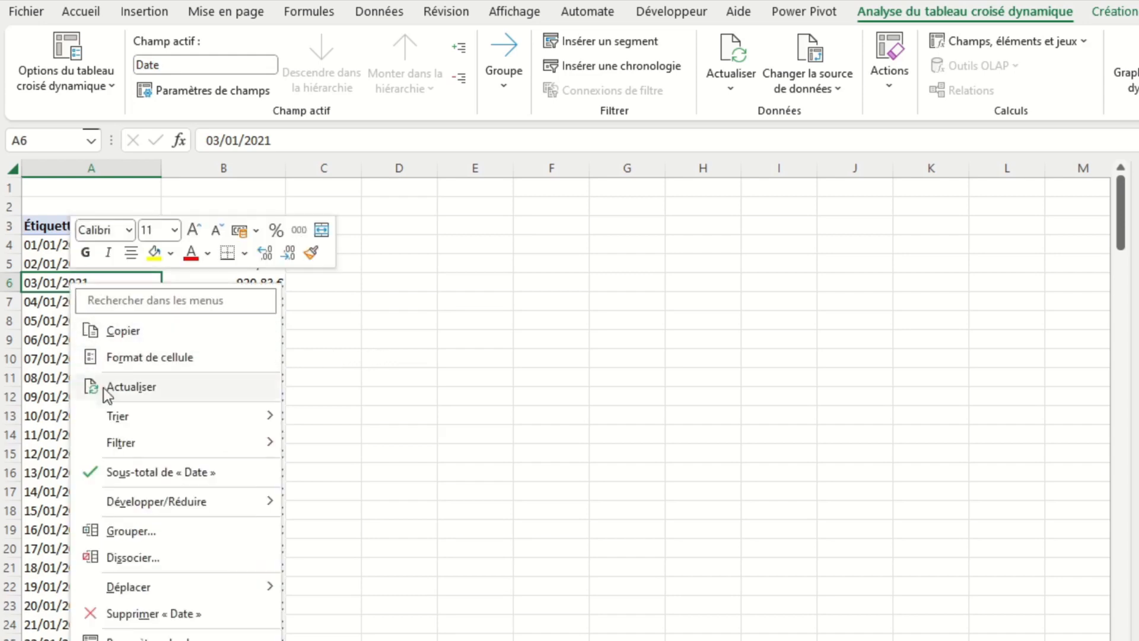
click(162, 535)
drag(176, 394, 443, 280)
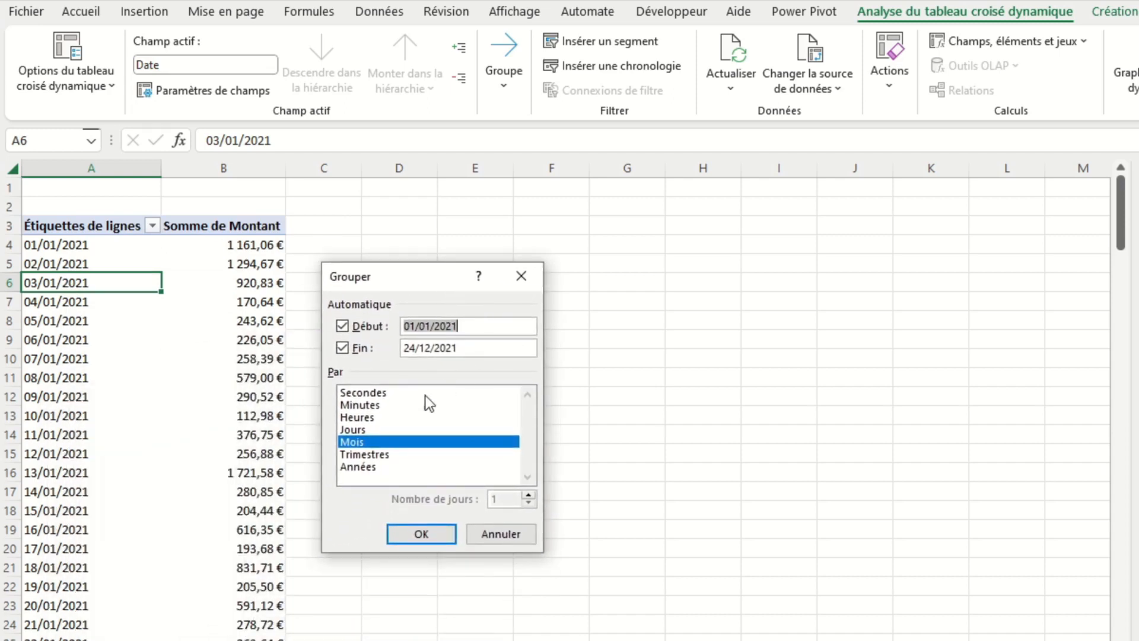
click(365, 430)
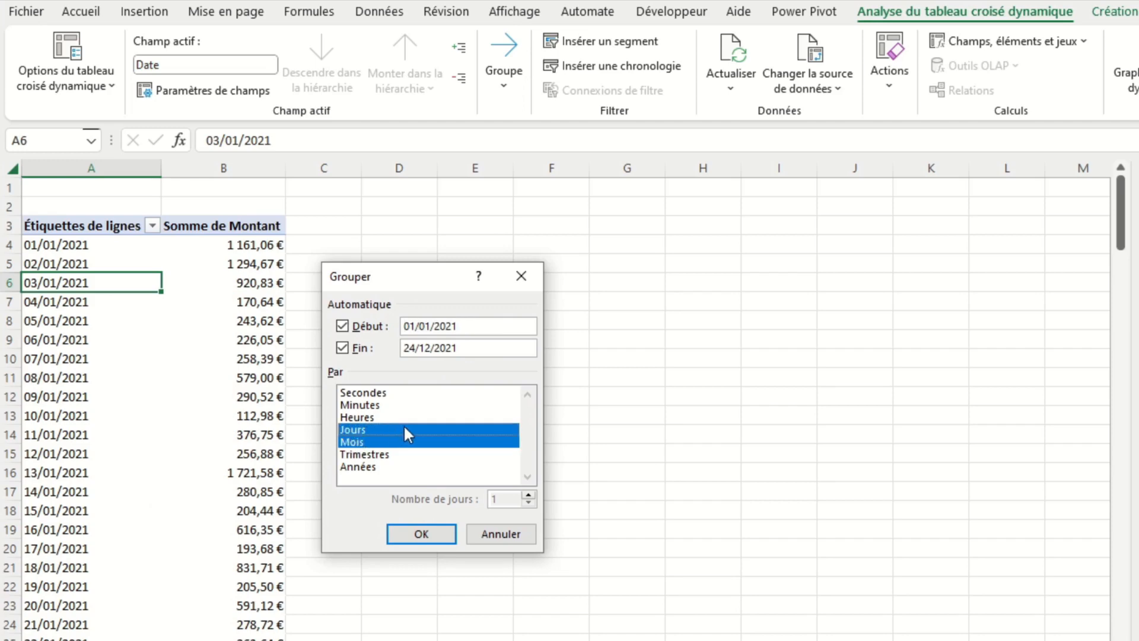
click(361, 437)
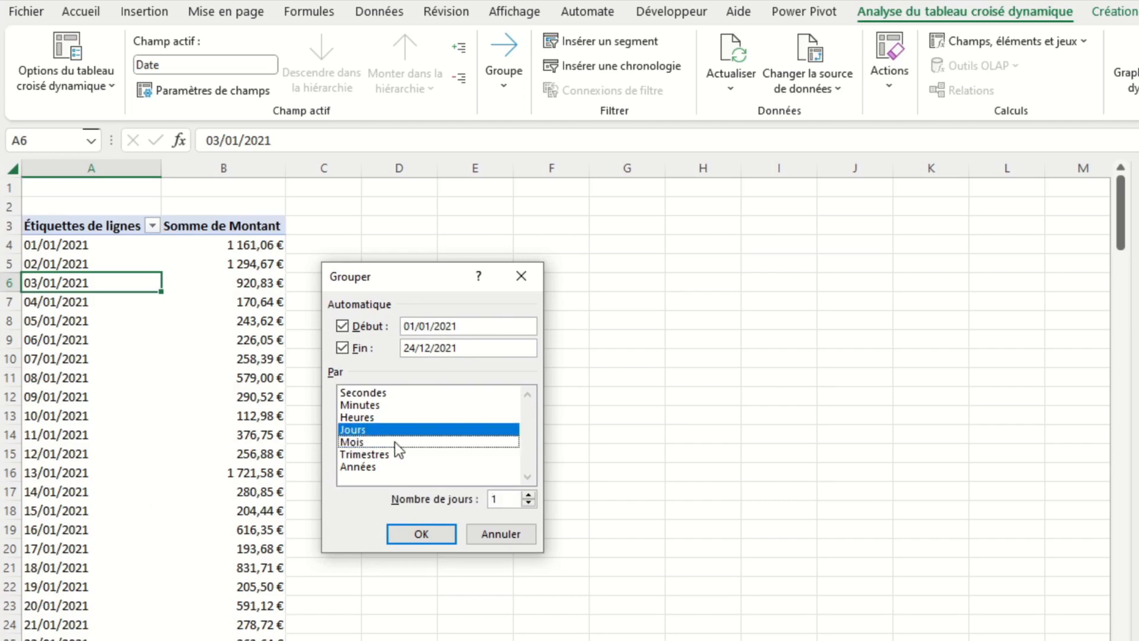
Group the dates into 7-day periods starting on 28/12/2020
click(485, 325)
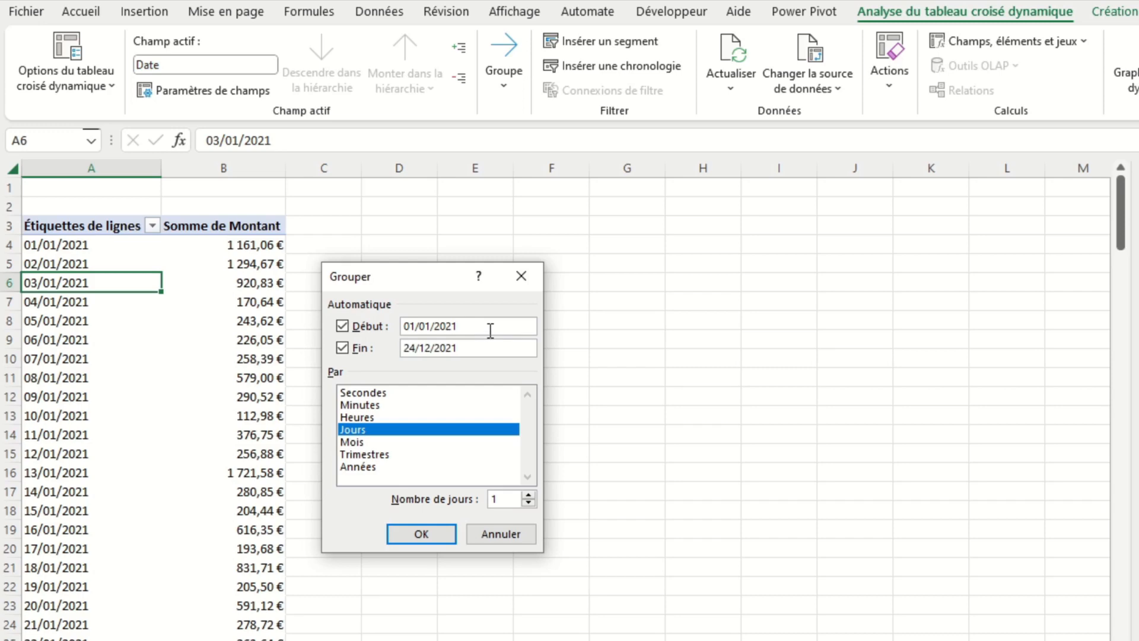
drag(402, 326, 452, 343)
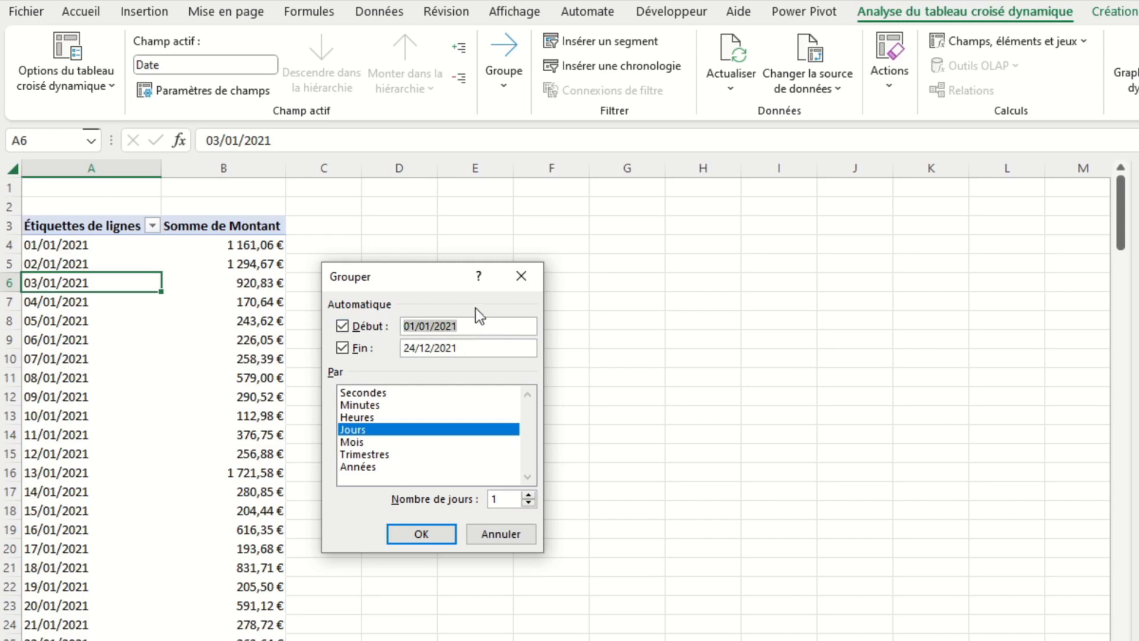
text(28/12)
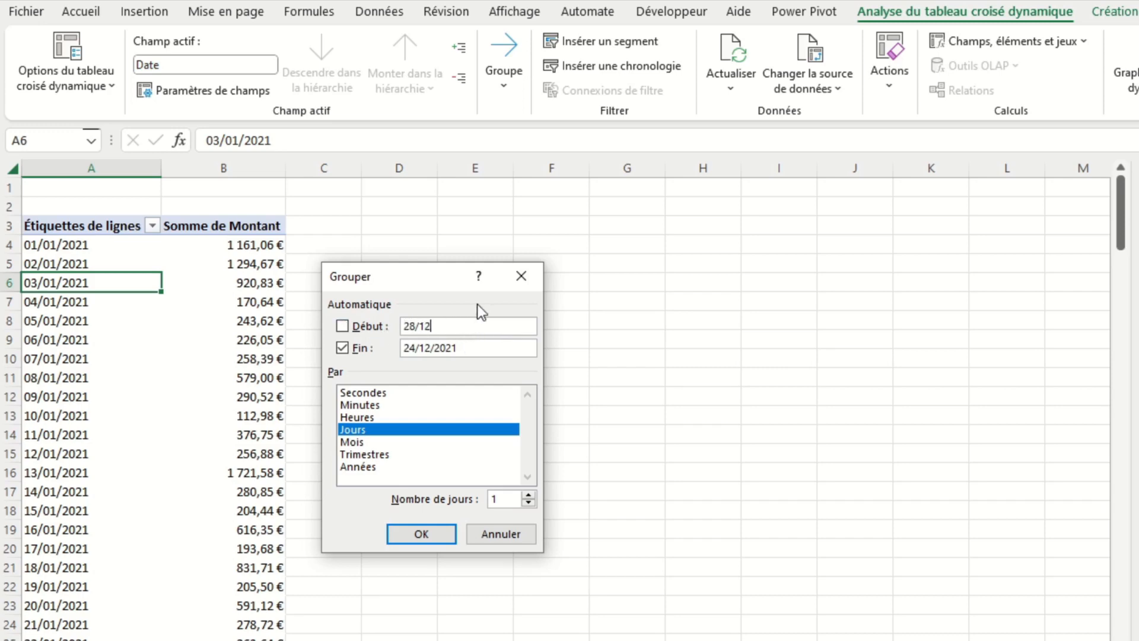
text(/202)
click(489, 348)
click(527, 495)
click(528, 495)
click(529, 495)
click(422, 535)
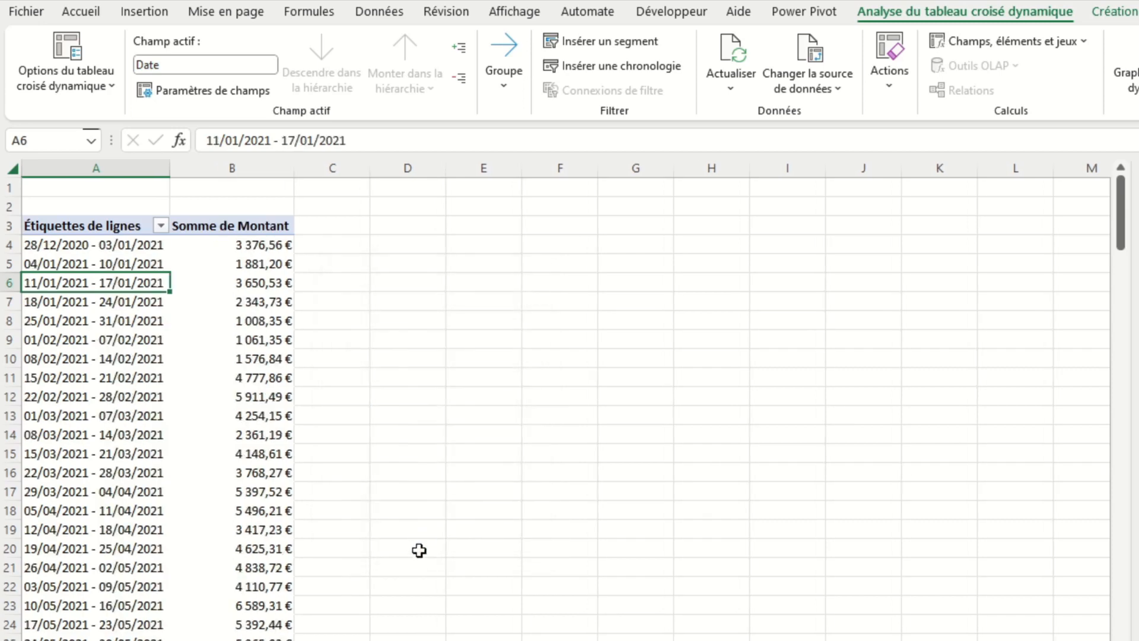
click(412, 302)
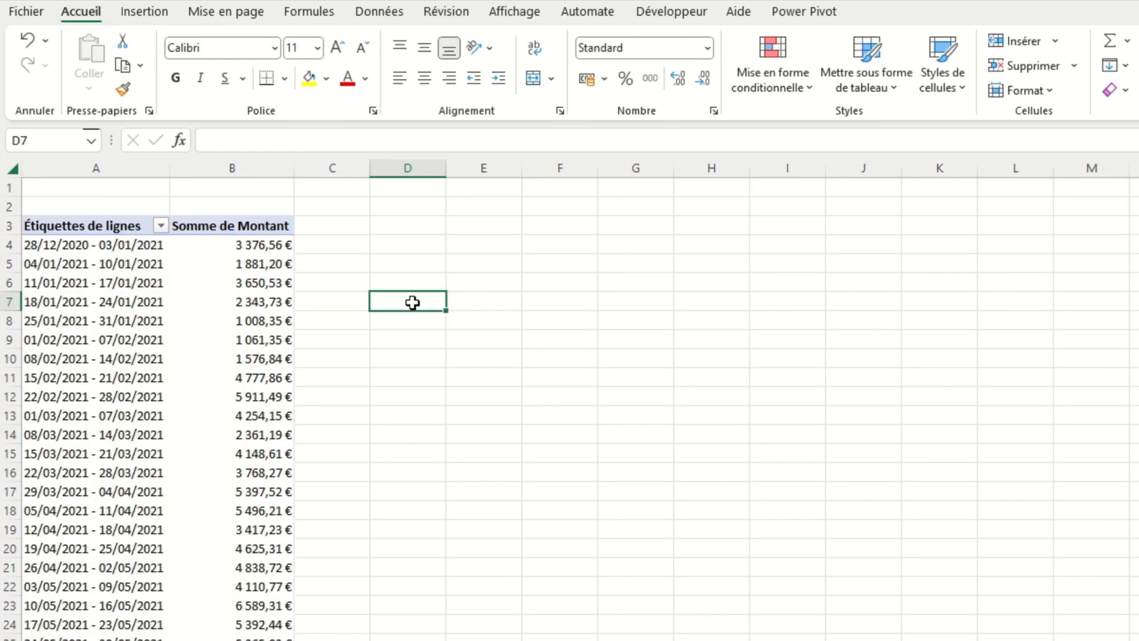
Regroup the date rows by Trimestres only, deselecting Jours
click(112, 310)
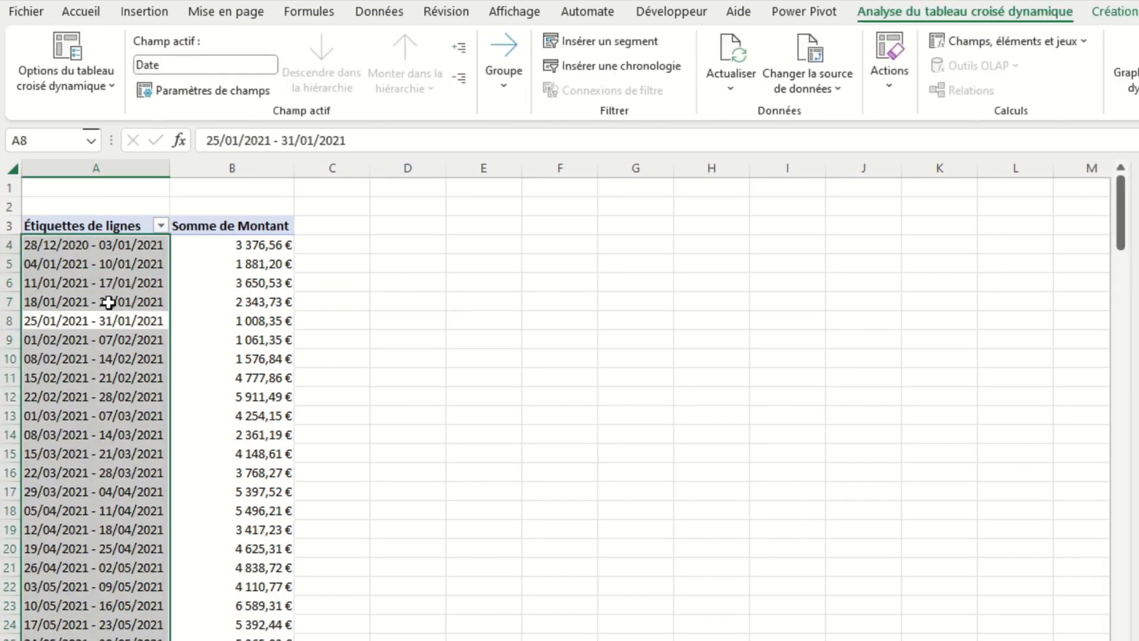
right_click(112, 313)
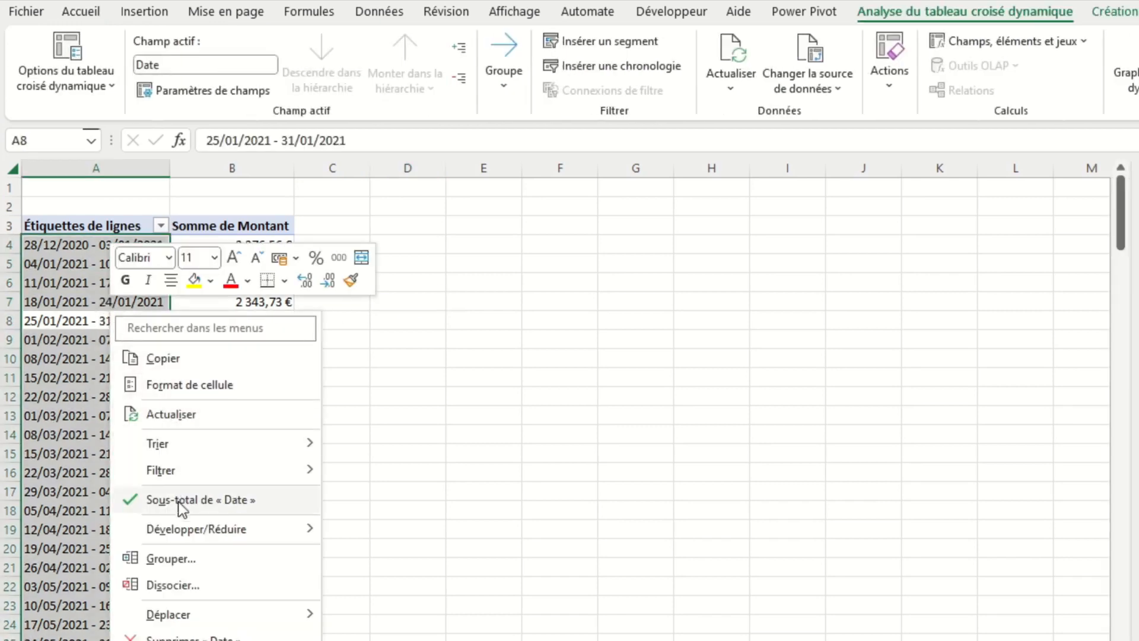
click(178, 556)
drag(172, 411, 436, 250)
click(375, 429)
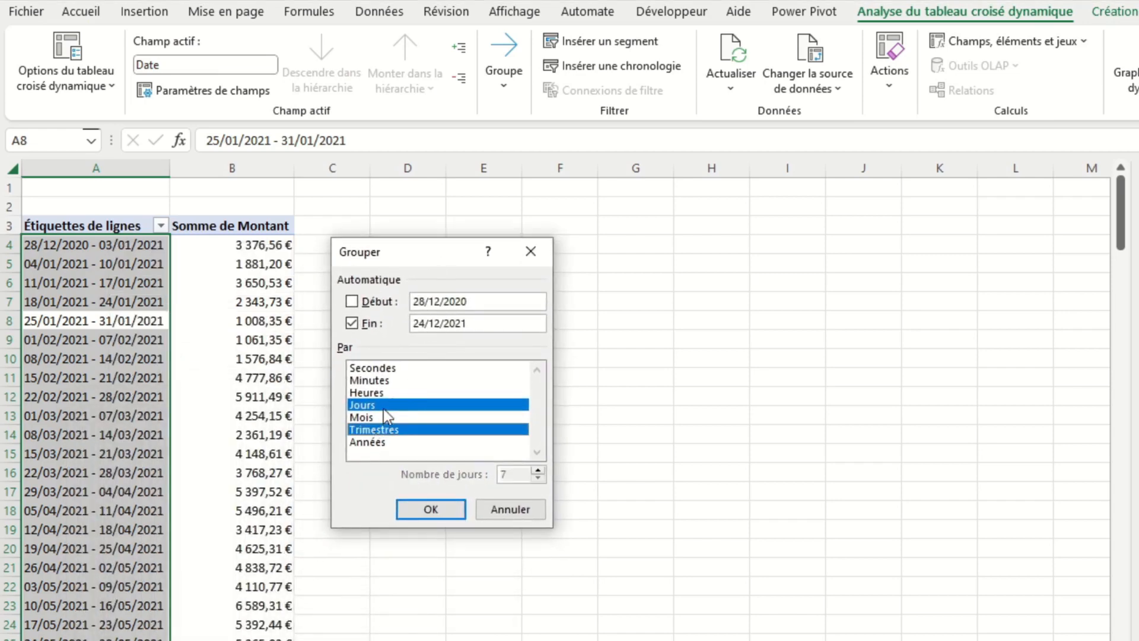
click(384, 406)
click(428, 509)
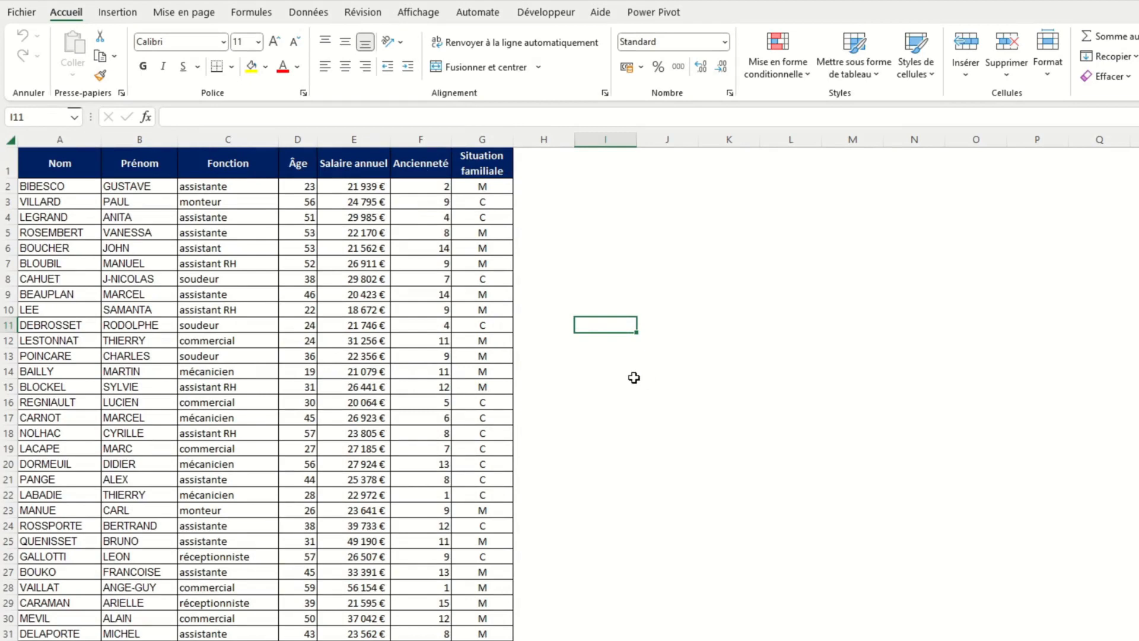
Create a new pivot table from the employee data and add the Salaire annuel field as rows
click(252, 245)
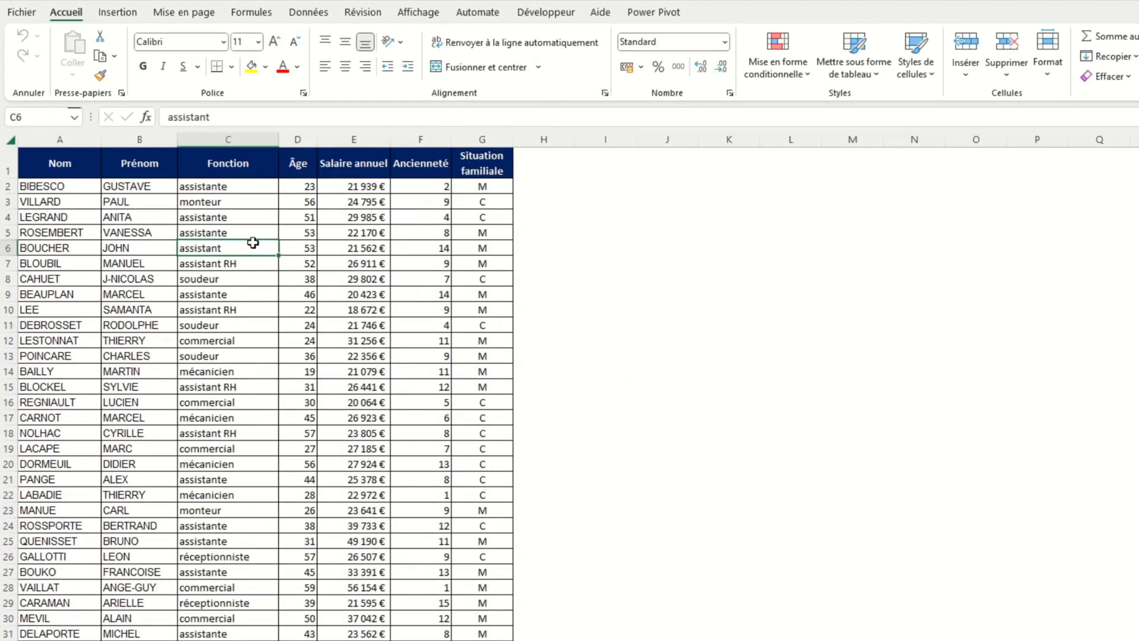
click(118, 12)
click(43, 45)
click(388, 498)
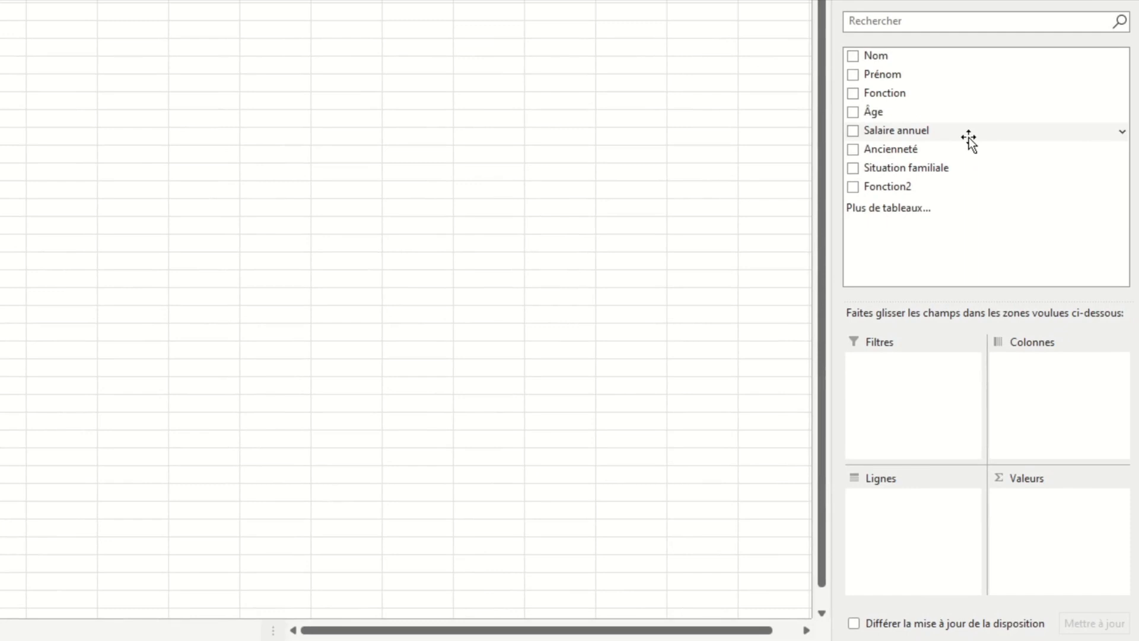
drag(968, 137, 895, 498)
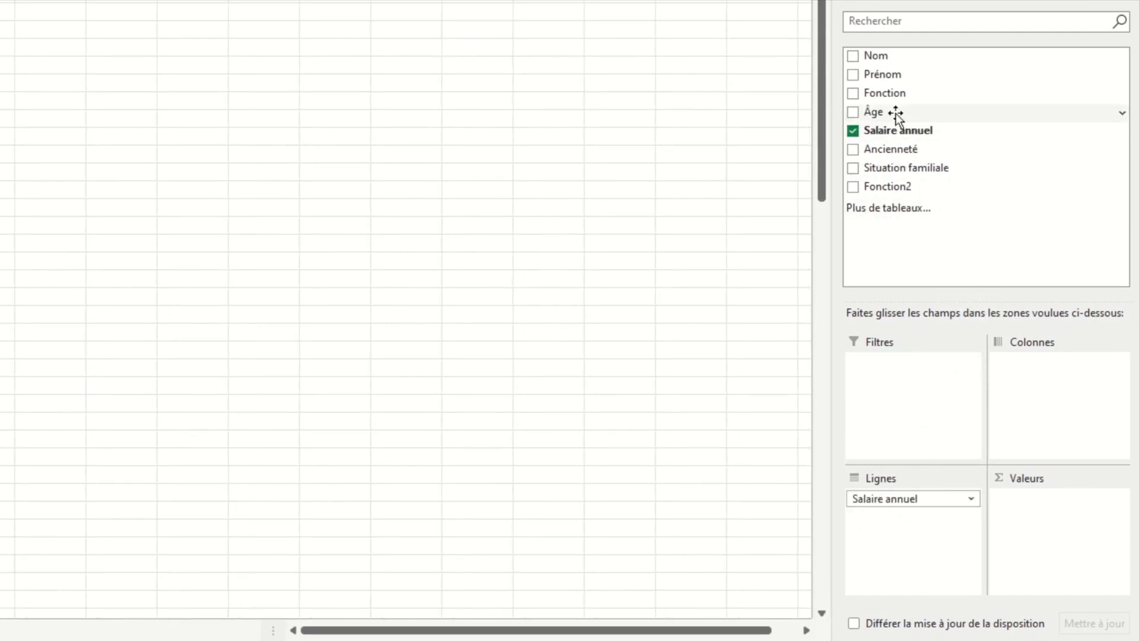
Add the Âge field as columns and the Nom field as values in the salary pivot table
drag(895, 112, 1035, 390)
drag(924, 66, 1048, 554)
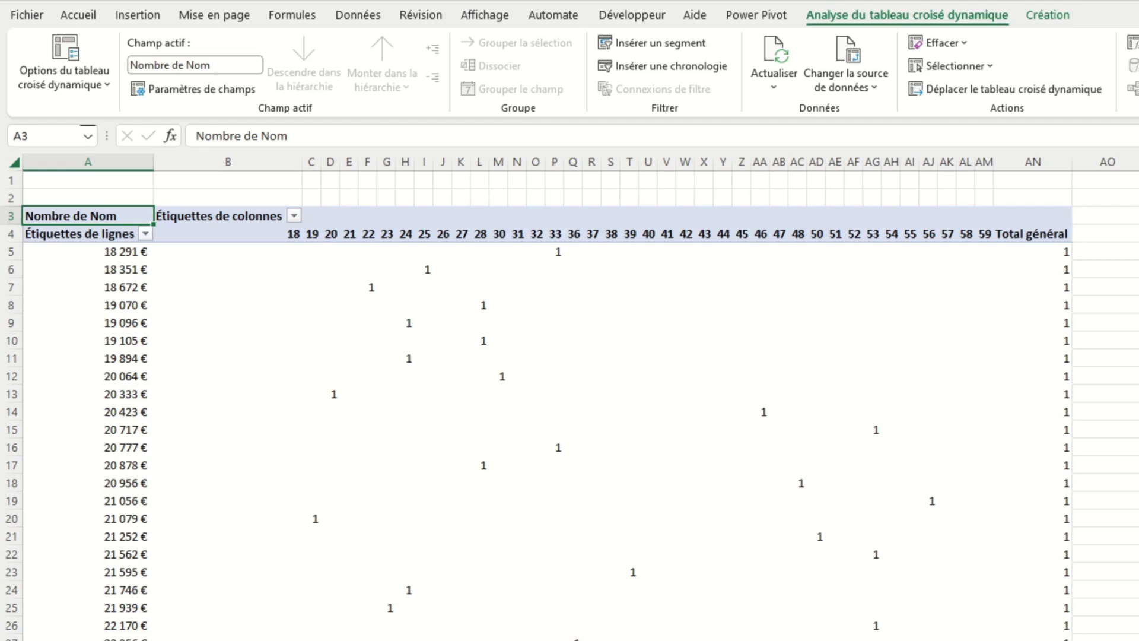
Group the annual salary rows from 20000 to 50000 in intervals of 10000
click(76, 288)
right_click(76, 288)
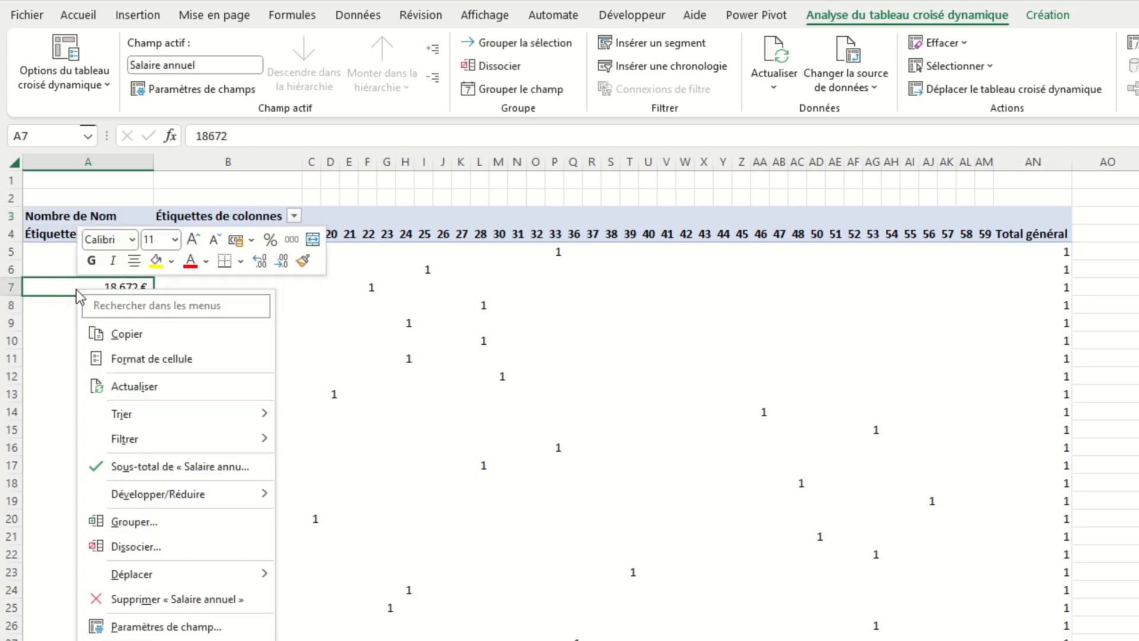
click(135, 521)
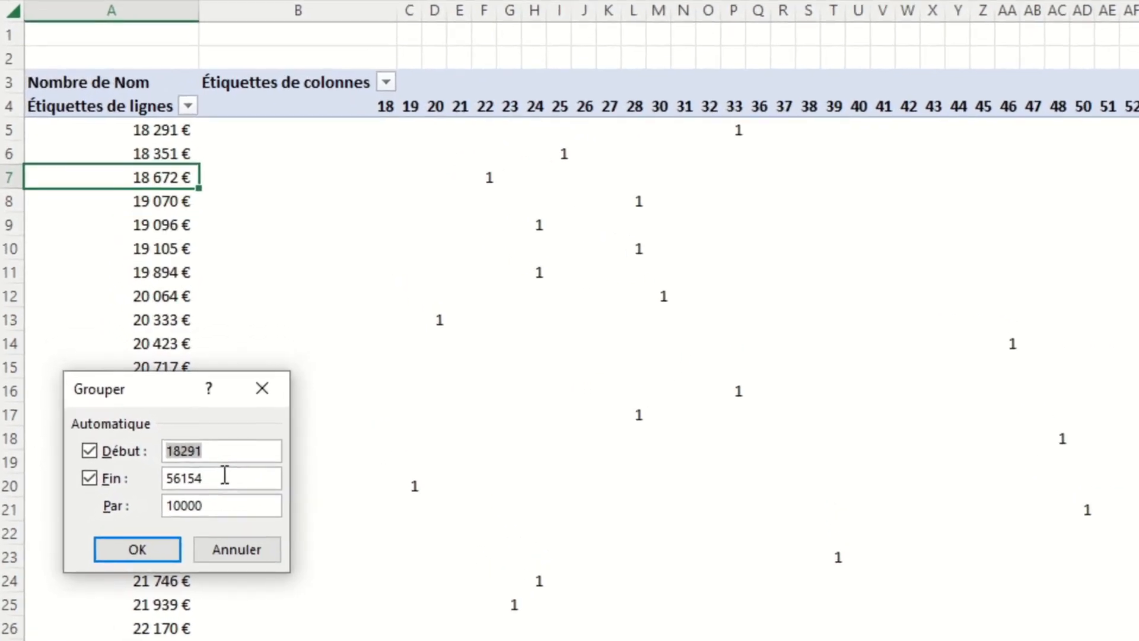
text(2000)
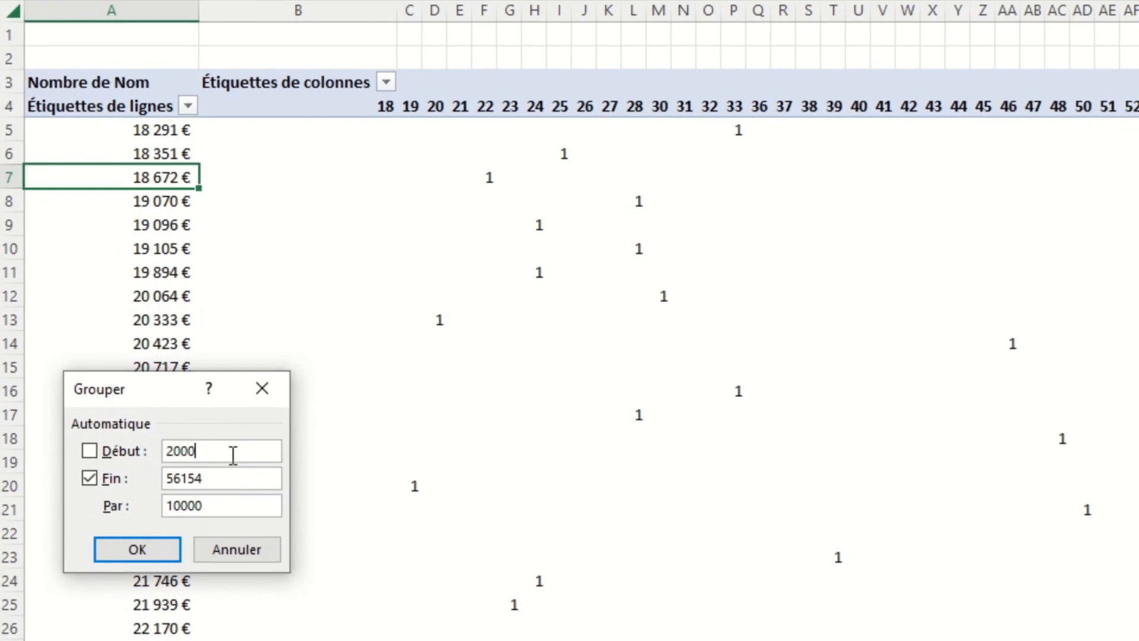
text(0)
double_click(235, 478)
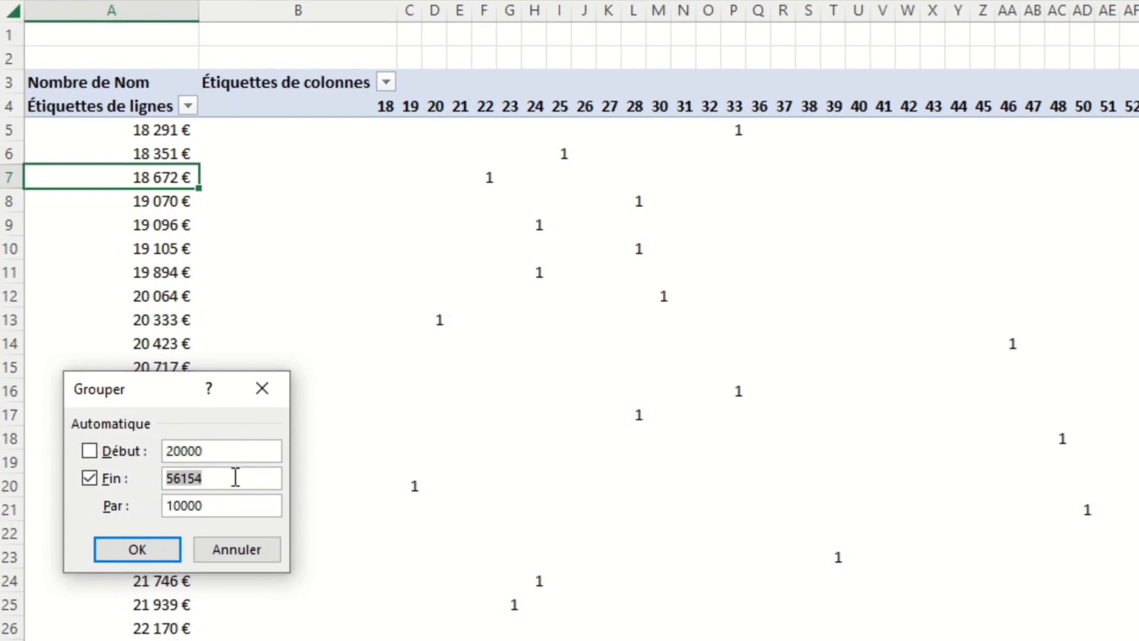
text(50000)
click(240, 508)
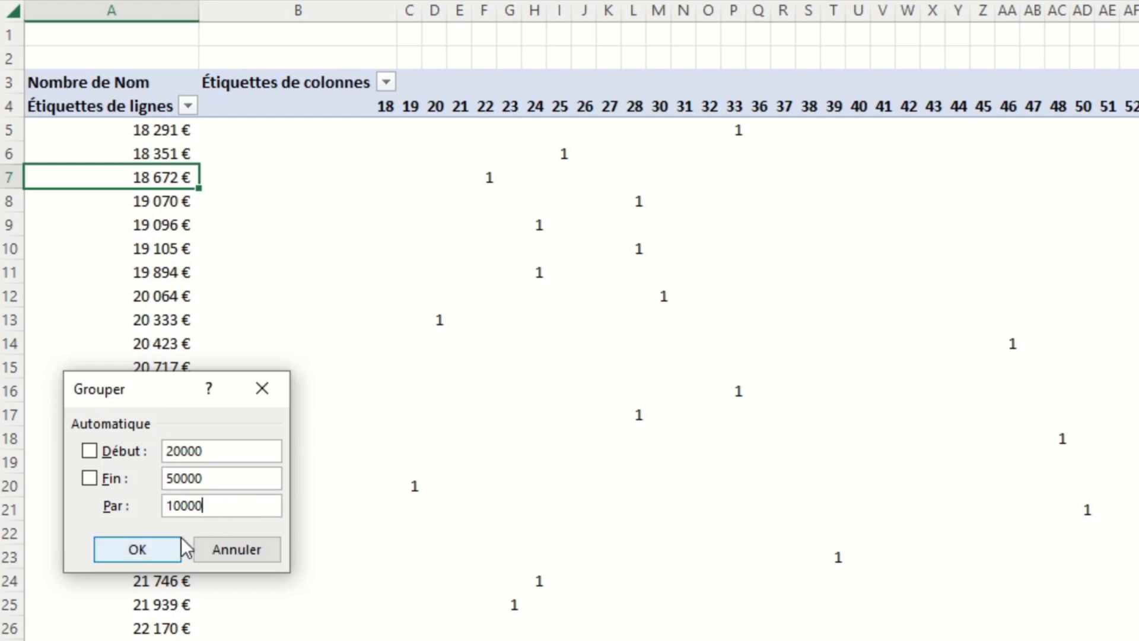
click(137, 548)
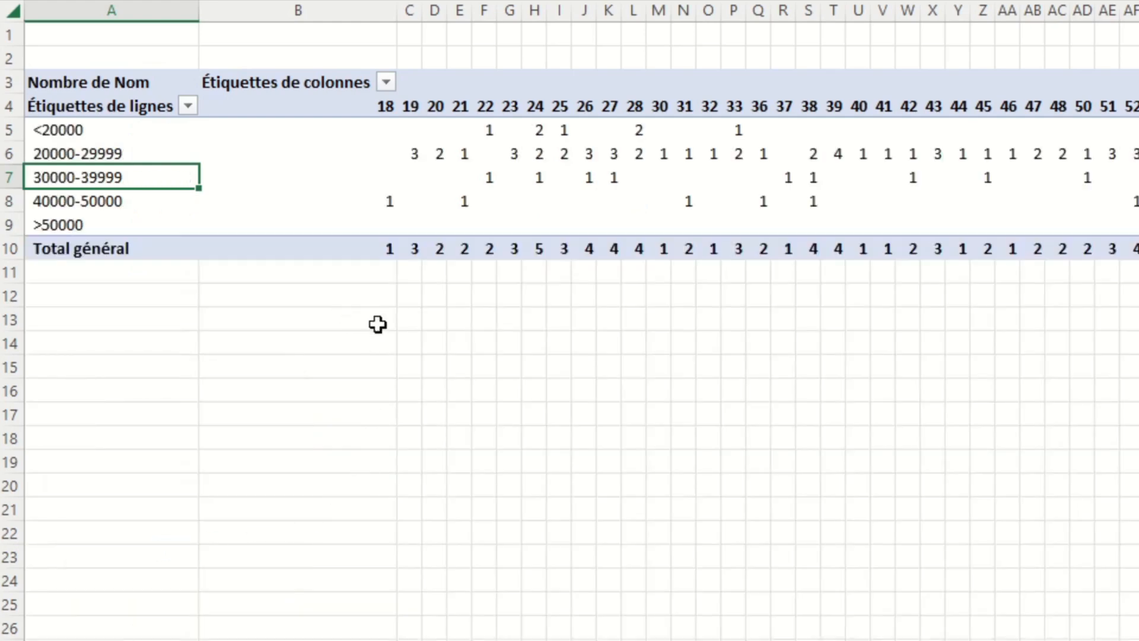
click(553, 326)
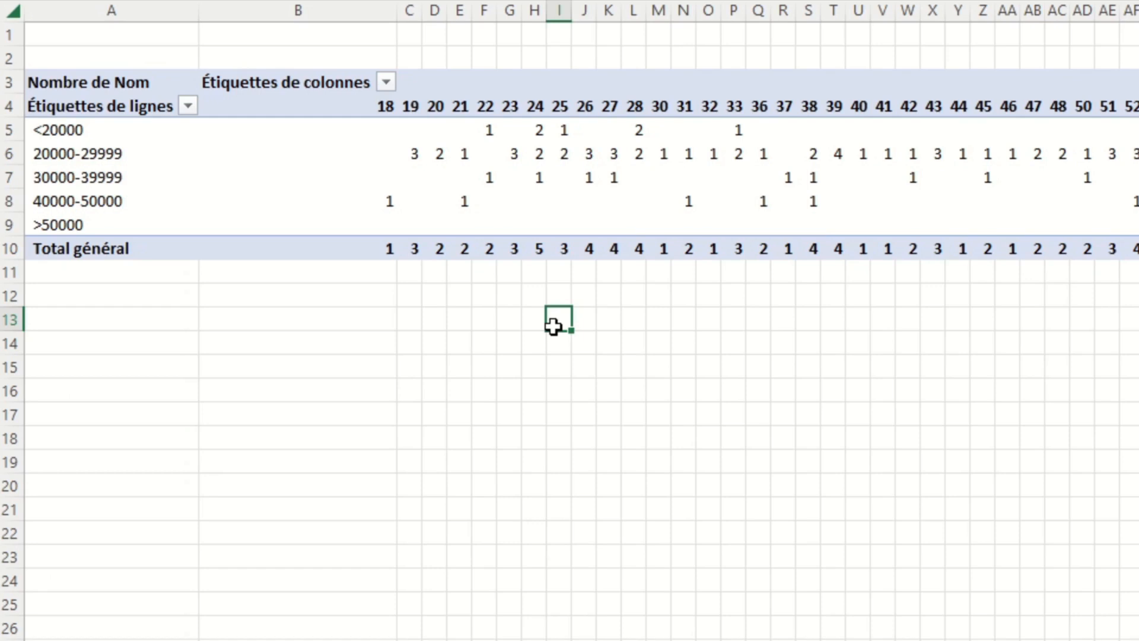
Group the age columns from 20 to 60 in intervals of 10
click(631, 108)
right_click(631, 108)
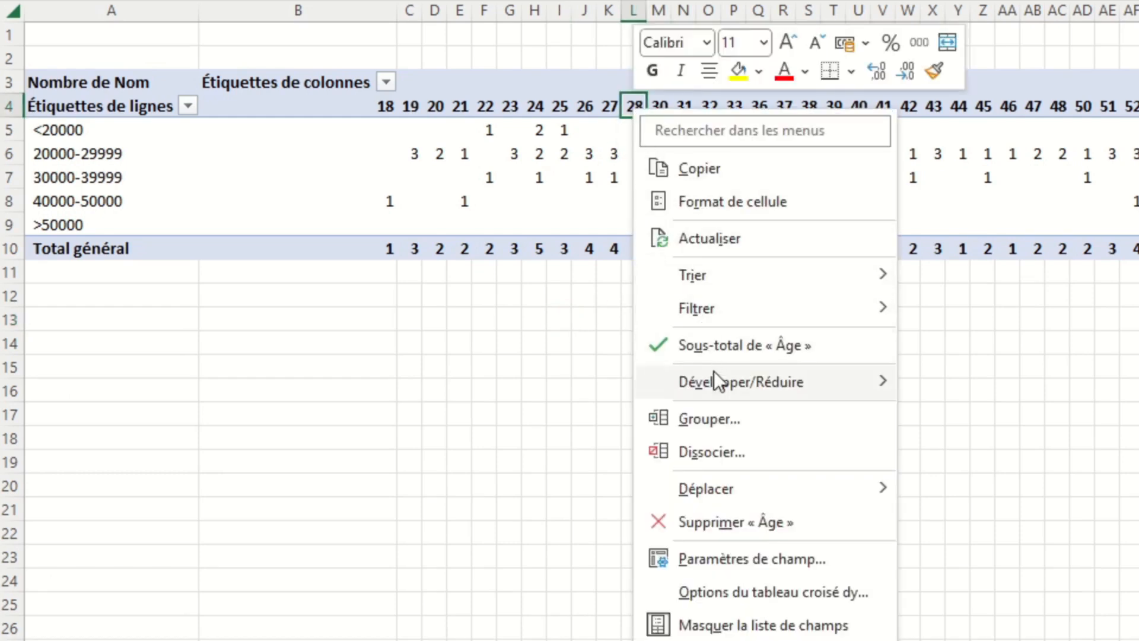
click(723, 429)
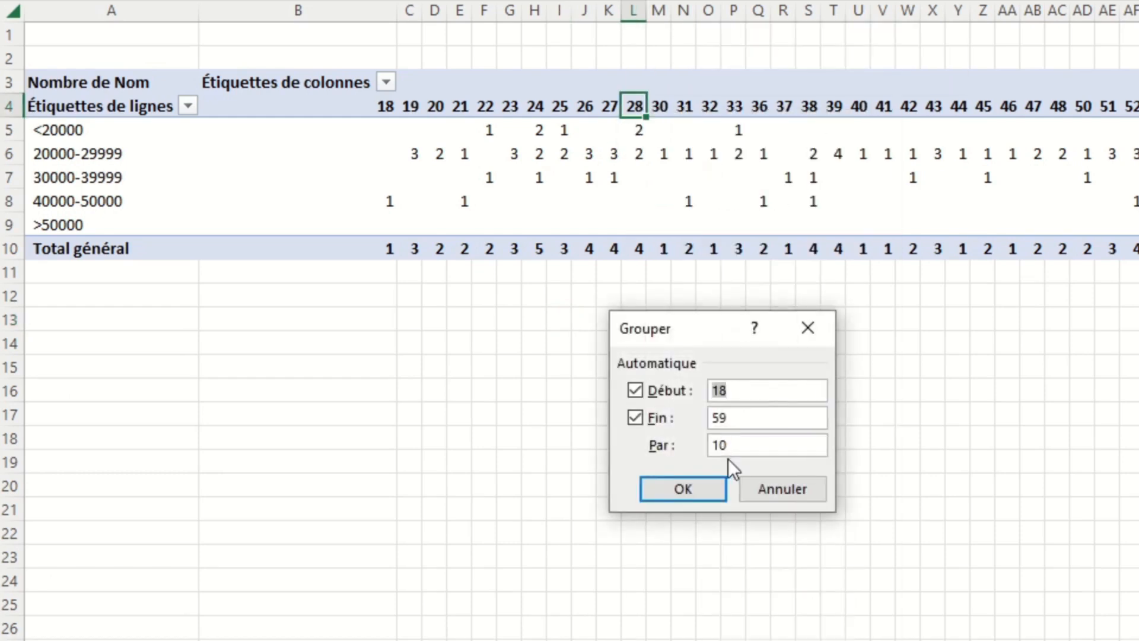
text(20)
double_click(751, 418)
text(60)
click(766, 445)
click(681, 490)
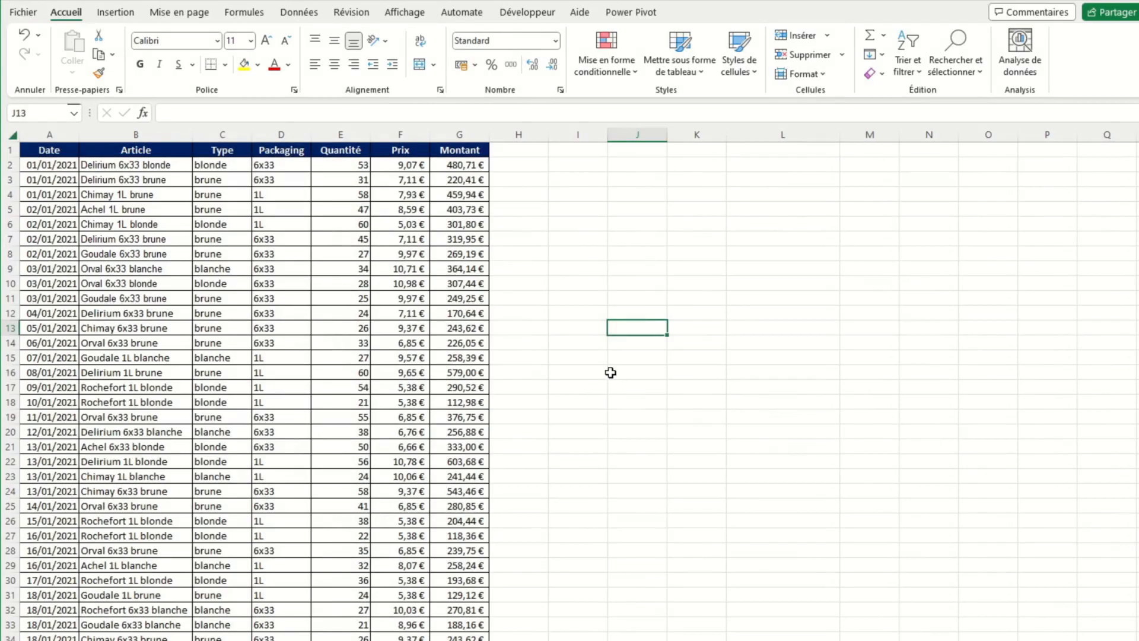
Create a pivot table from the sales data on a new worksheet and add the Date field as rows
click(265, 240)
key(alt)
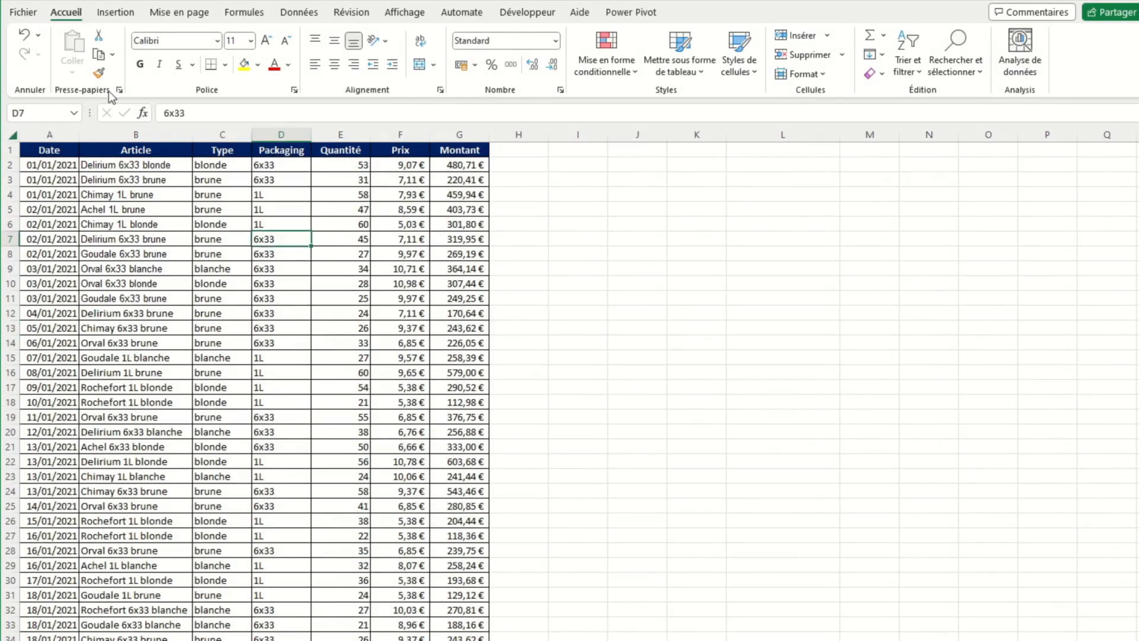
key(n)
key(v)
key(t)
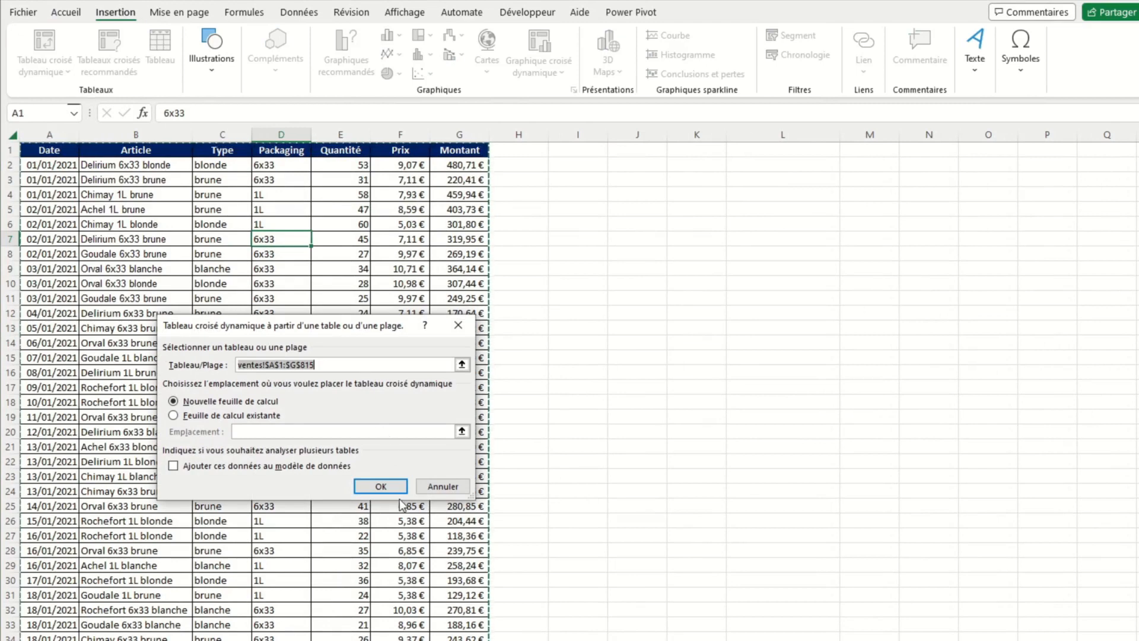
click(380, 485)
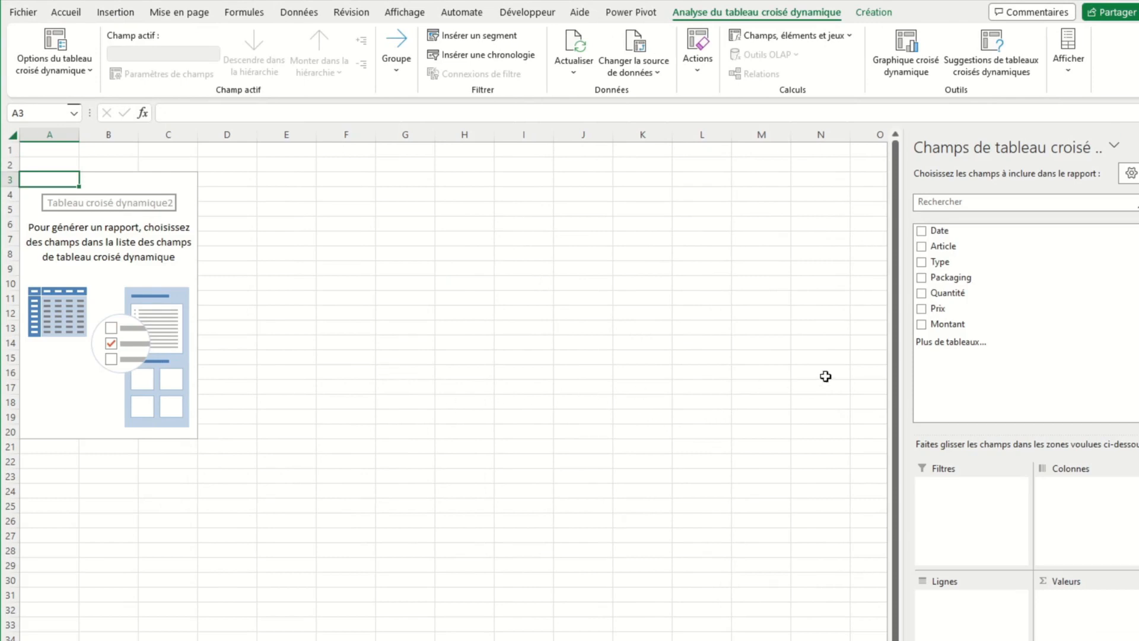
drag(1025, 231, 949, 618)
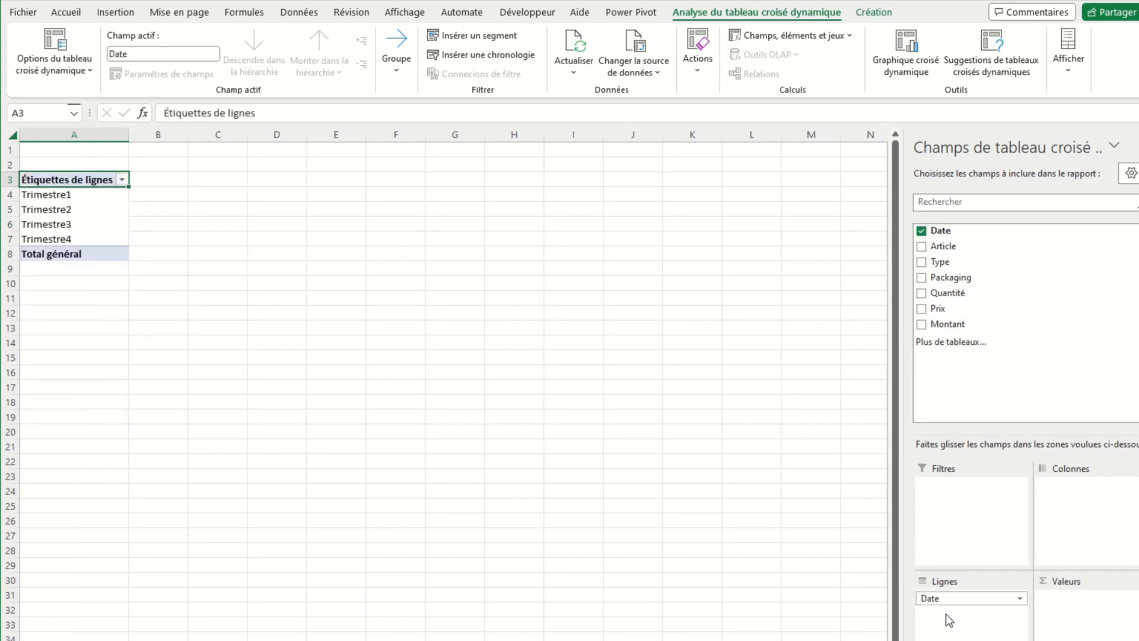
Regroup the date rows by Mois only, deselecting Trimestres
click(83, 212)
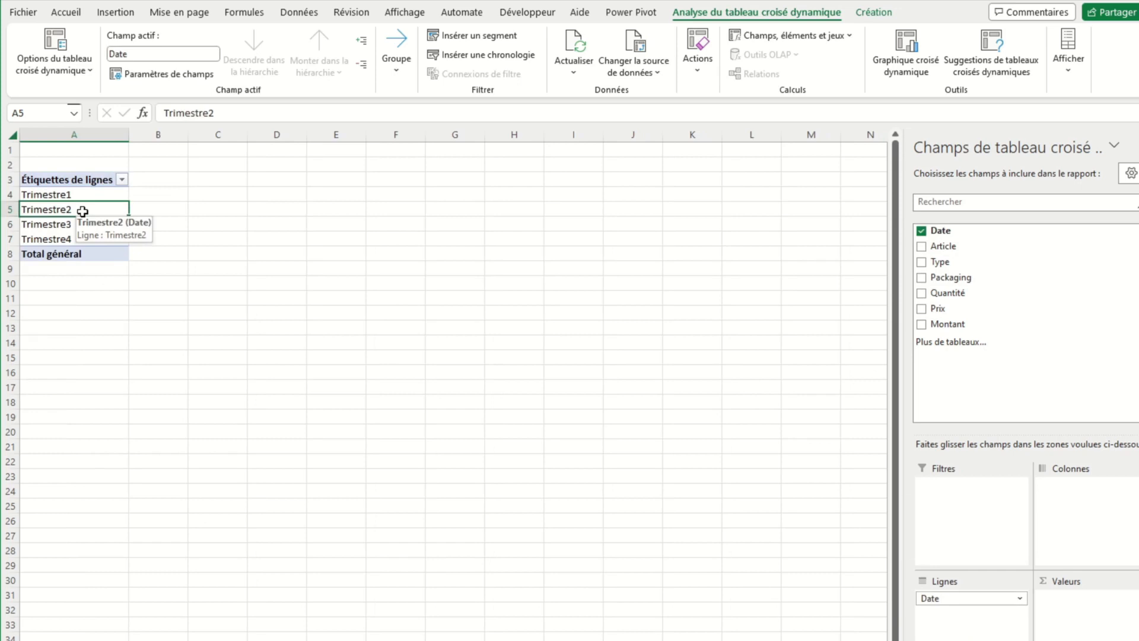
right_click(82, 211)
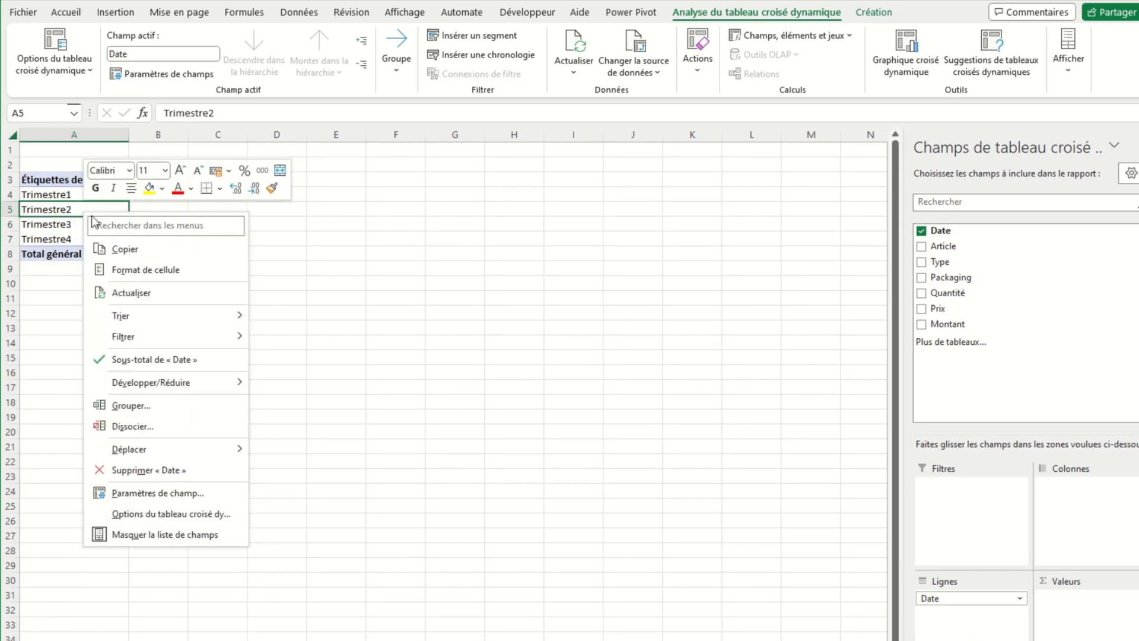
click(136, 407)
click(78, 419)
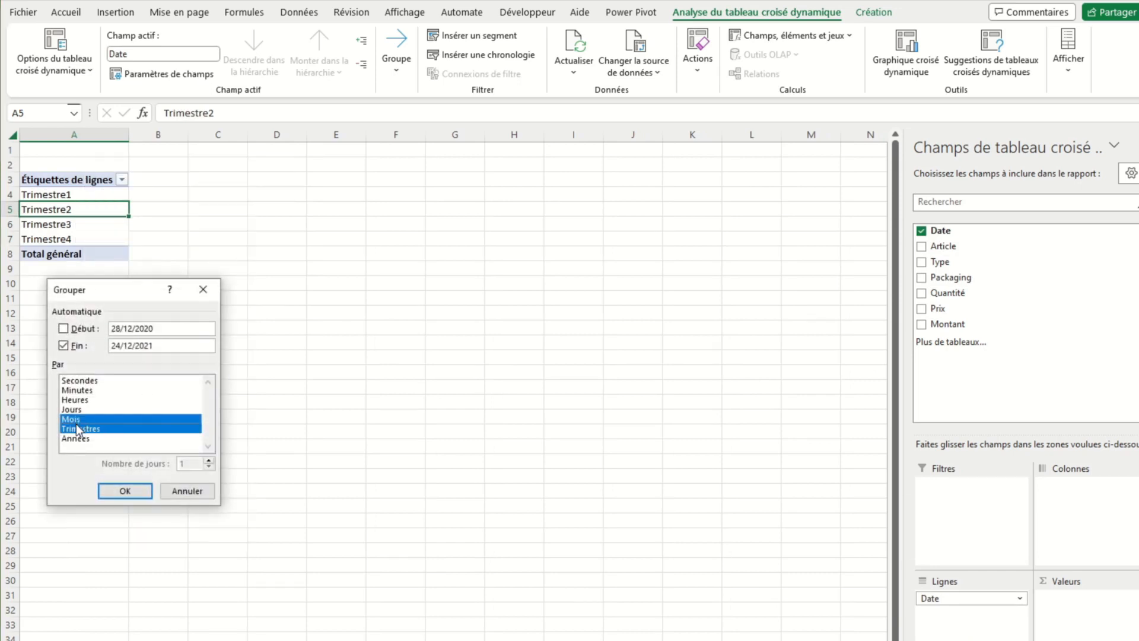
click(78, 429)
click(125, 491)
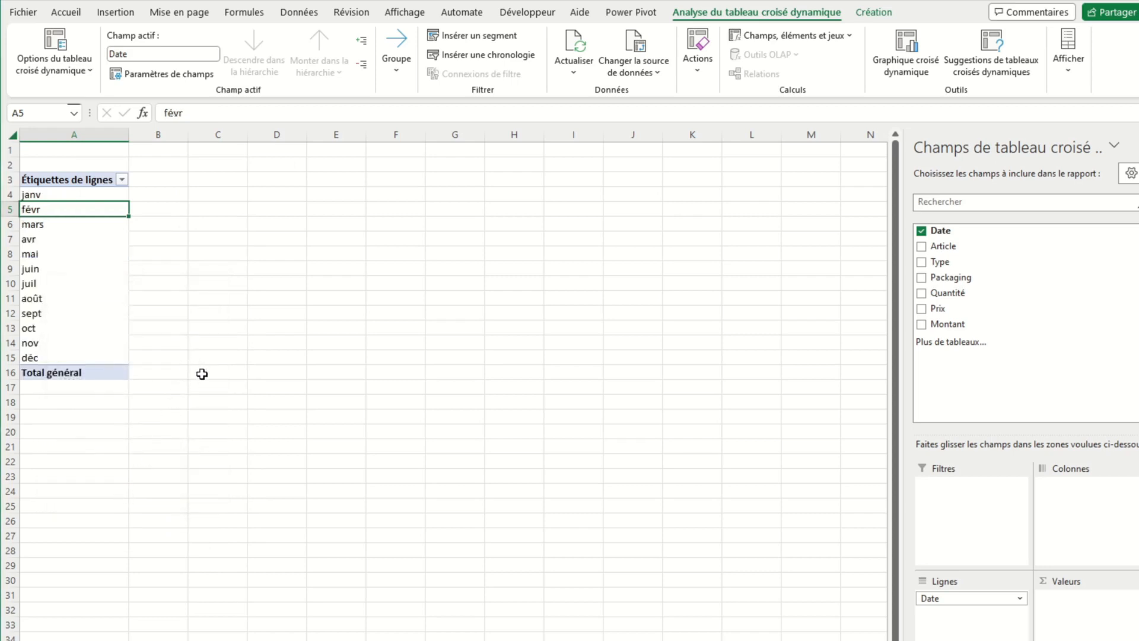
Add Montant as columns grouped from 300 to 500 by 100, and add Article as the values
drag(949, 324, 1059, 498)
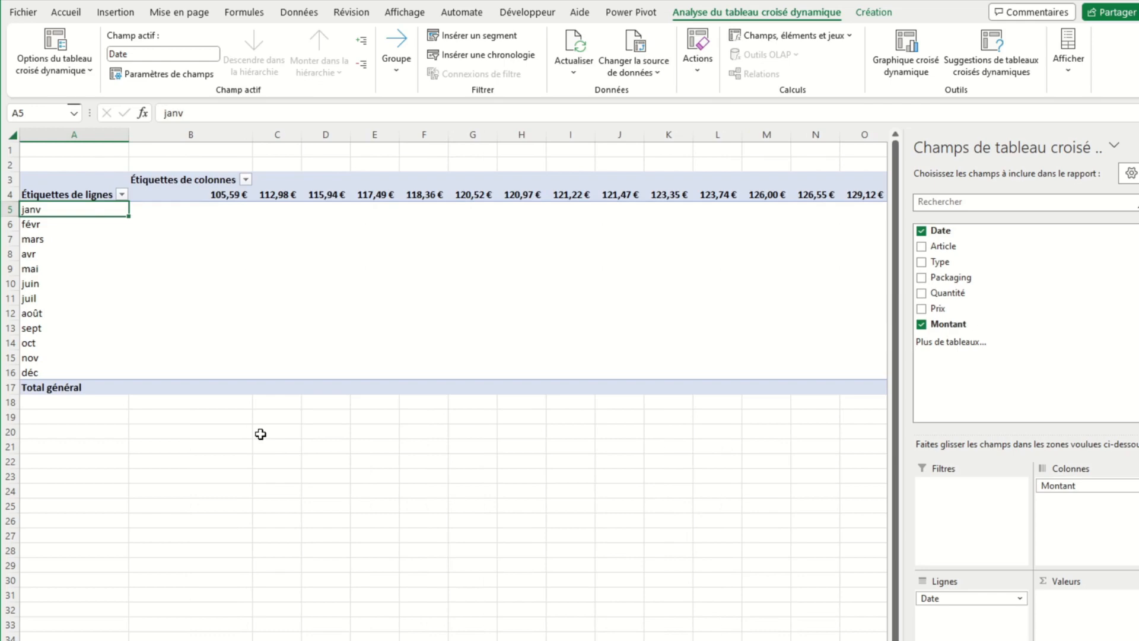
right_click(238, 197)
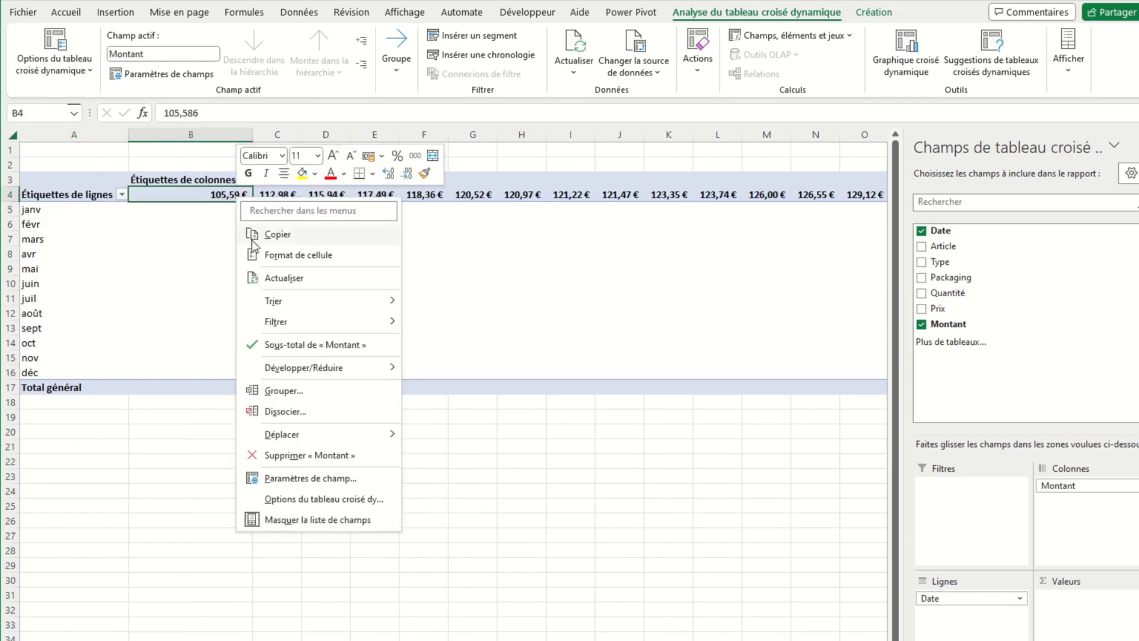
click(284, 390)
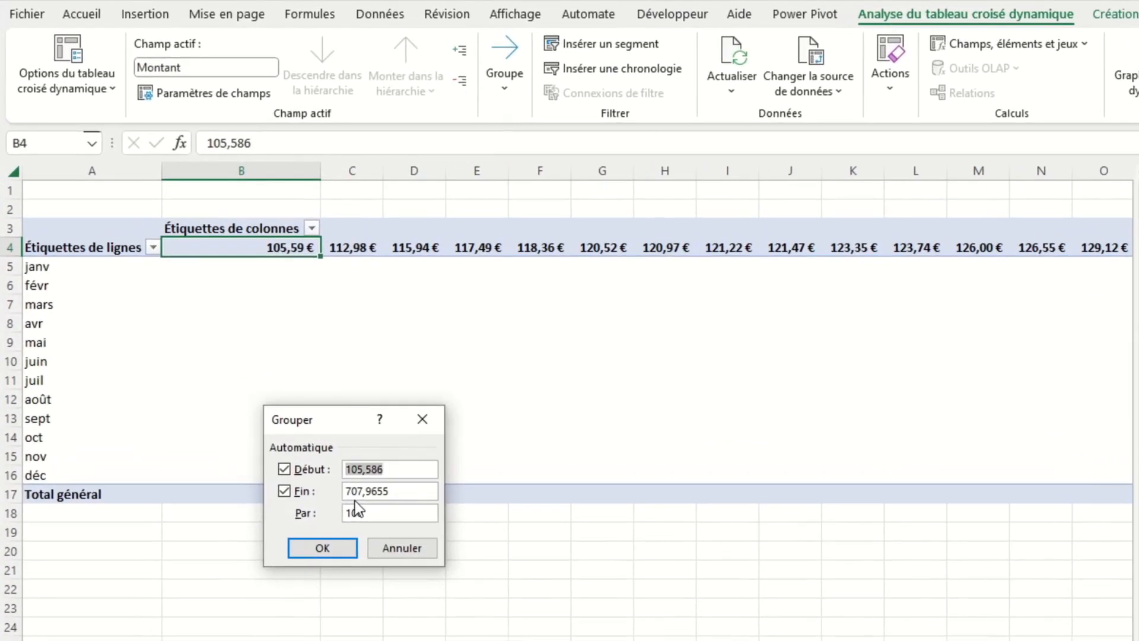
text(300)
double_click(405, 490)
text(500)
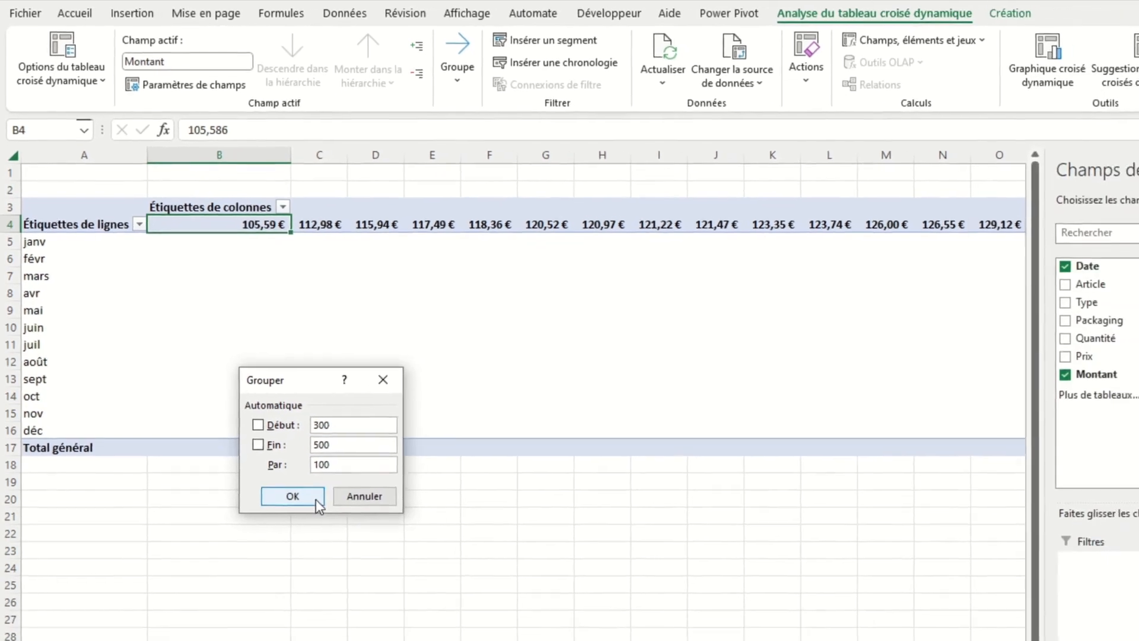
click(322, 547)
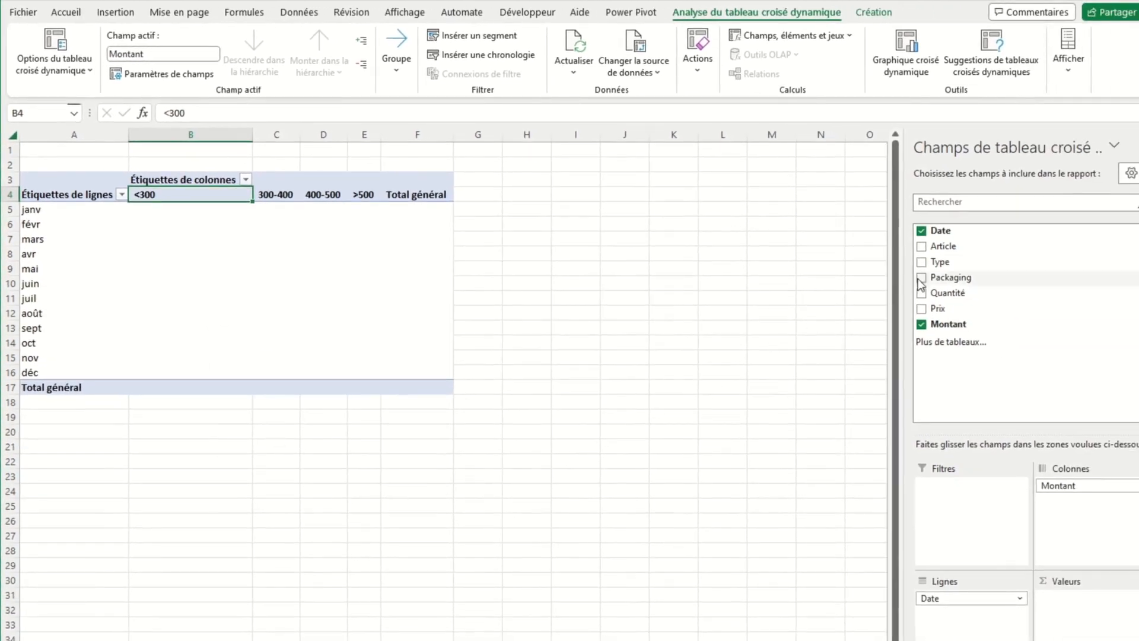
drag(971, 249, 1071, 601)
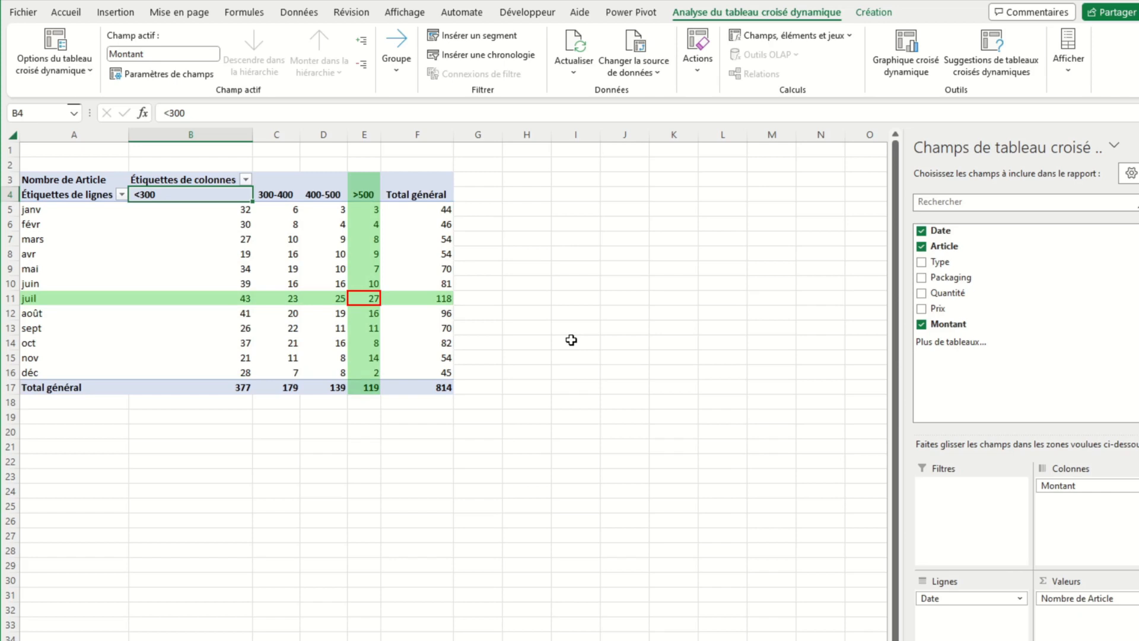
Insert a clustered column pivot chart of the monthly article counts and place it beside the pivot table
click(904, 55)
click(715, 554)
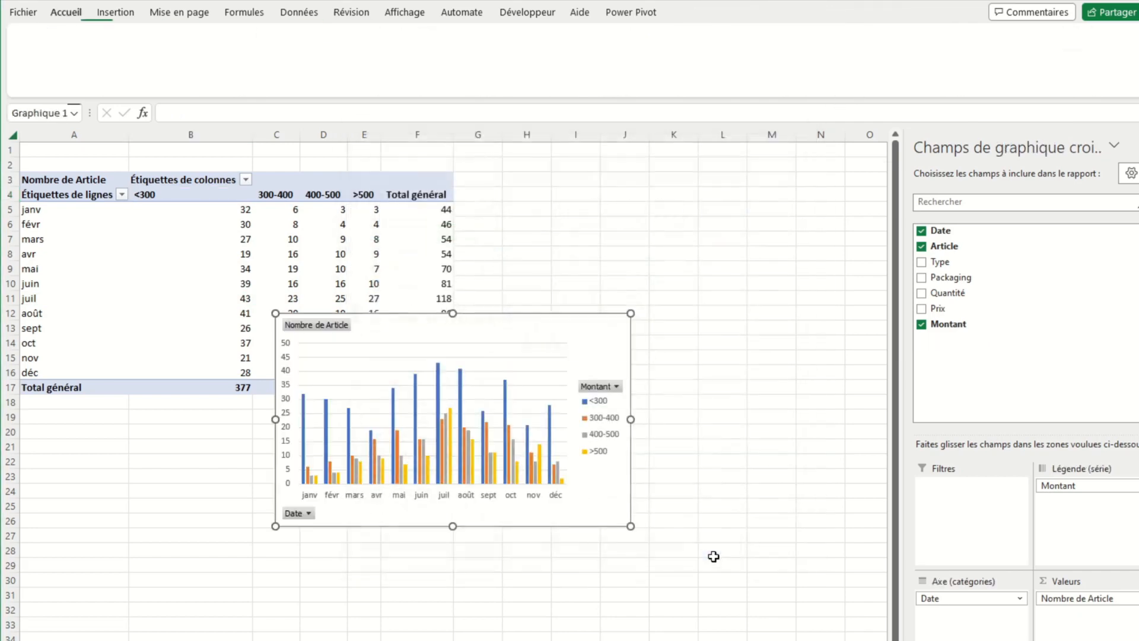
drag(542, 326, 745, 190)
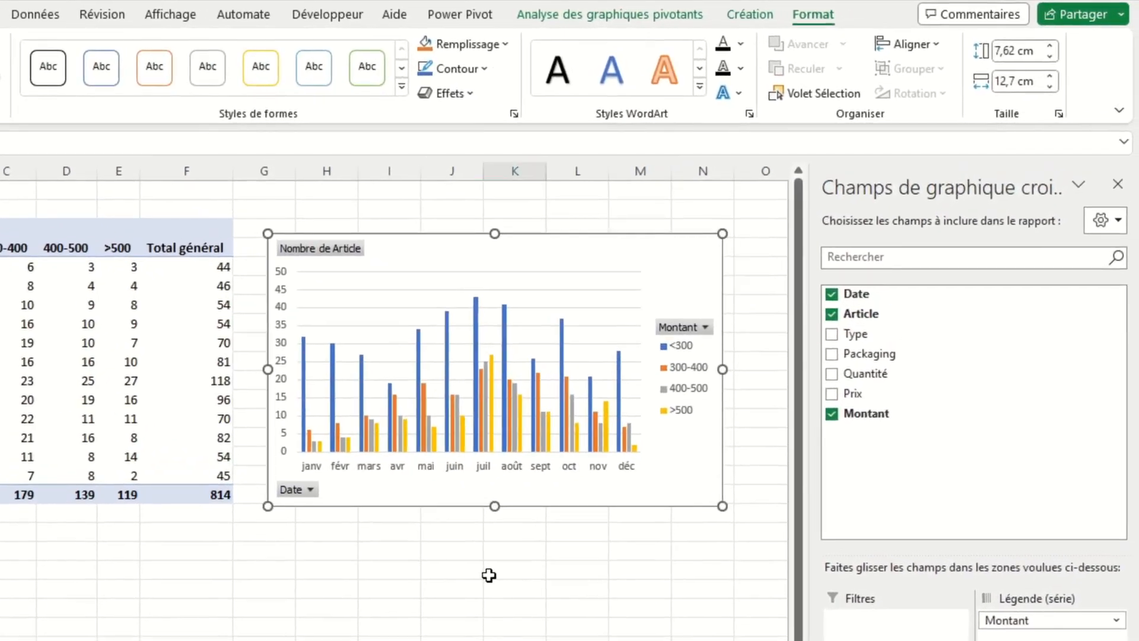
click(573, 528)
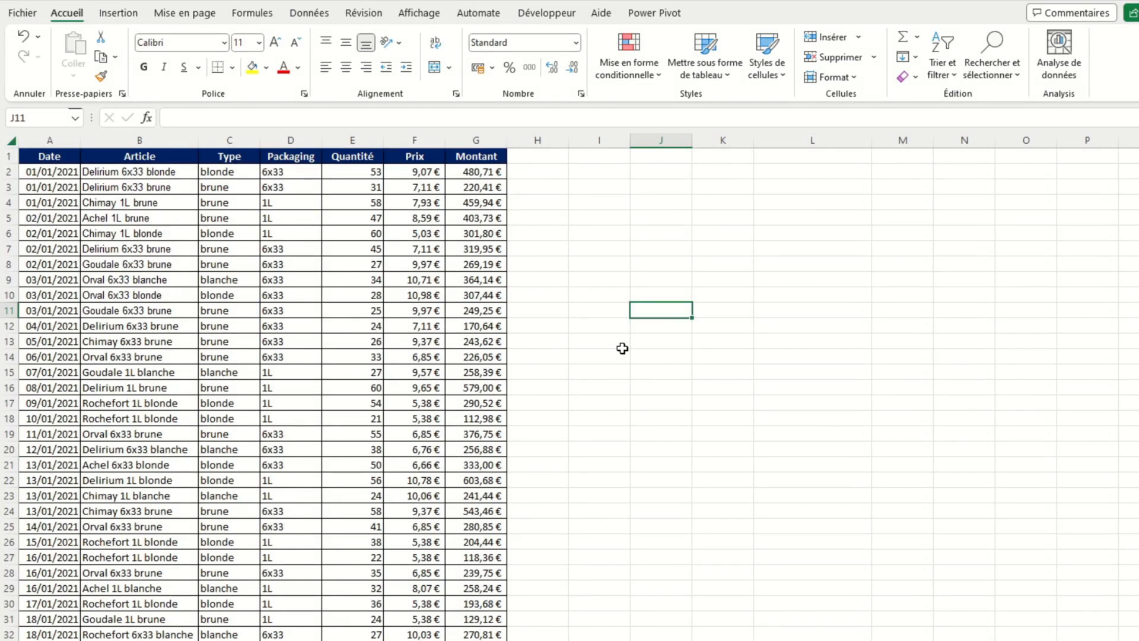
Create another pivot table from the sales data on a new worksheet and add the Article field as rows
click(293, 247)
click(123, 16)
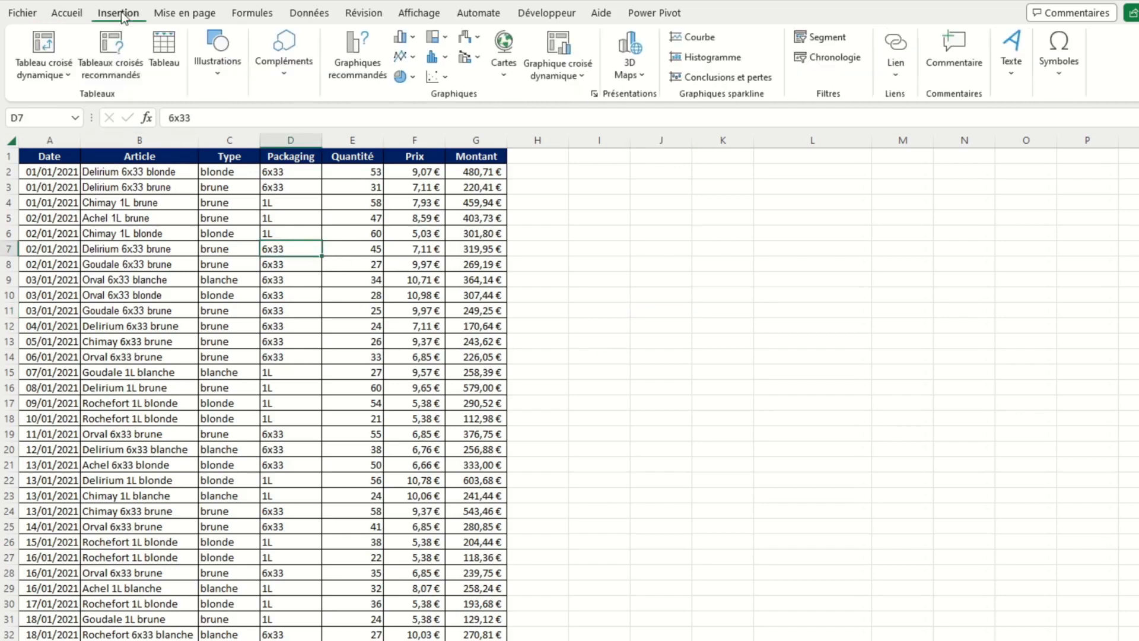
click(43, 47)
click(392, 503)
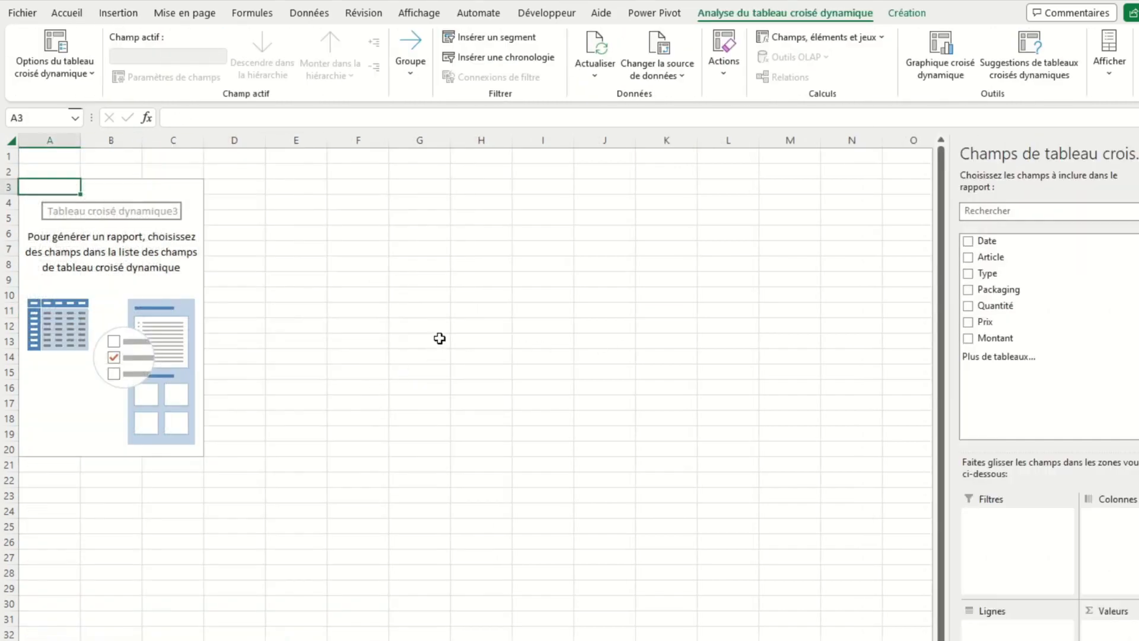
click(1023, 259)
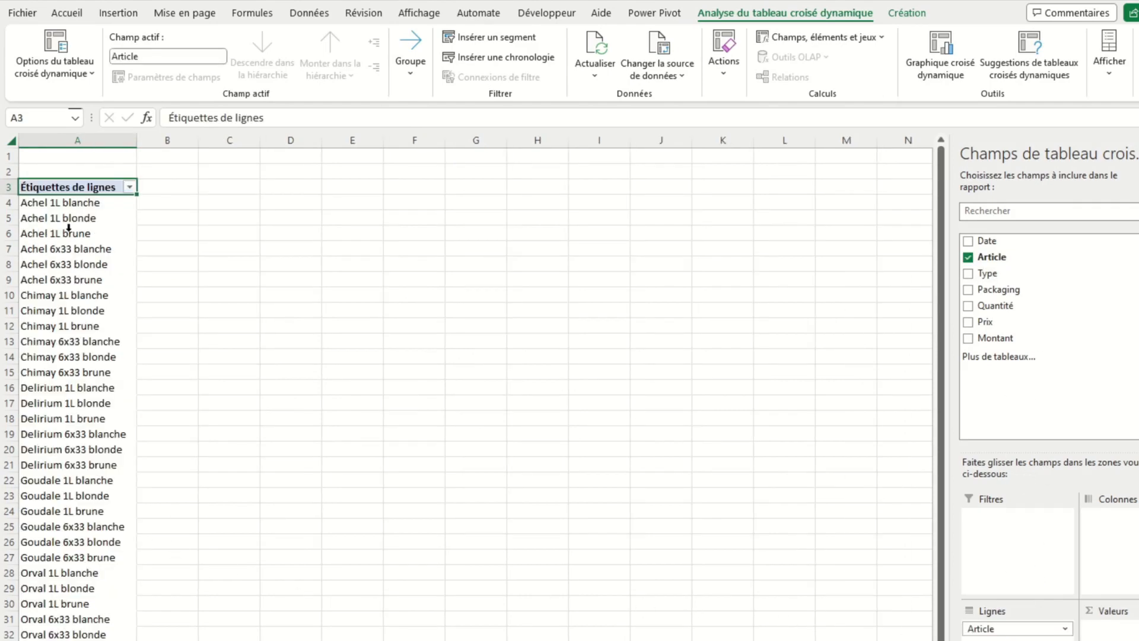
Group the six Achel article rows together and select the new group's heading
drag(69, 205, 69, 278)
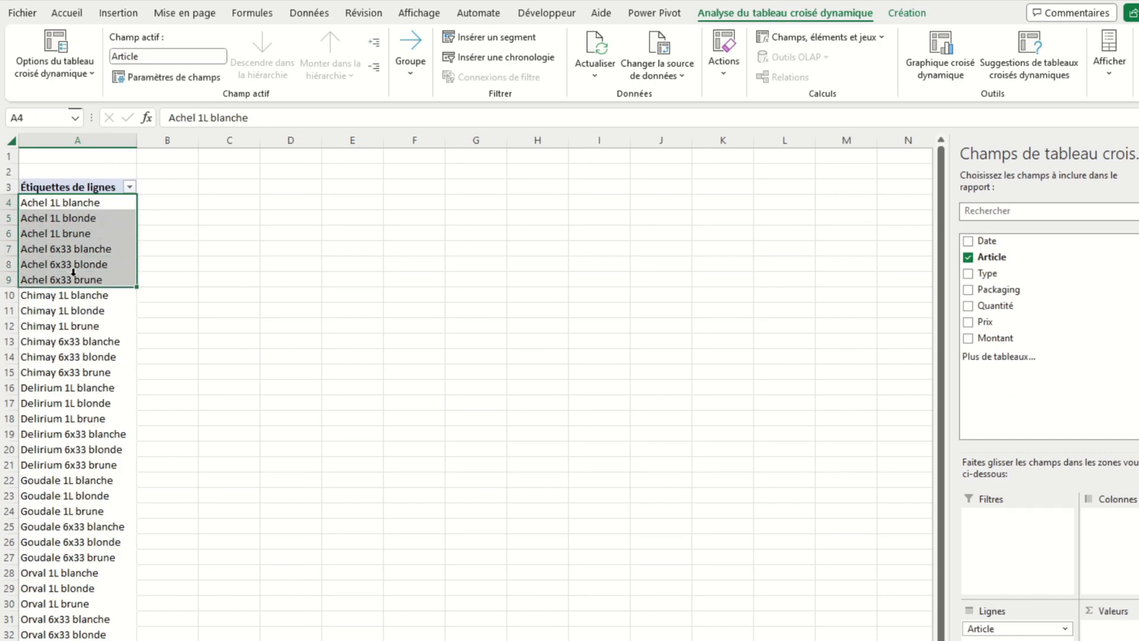
click(422, 67)
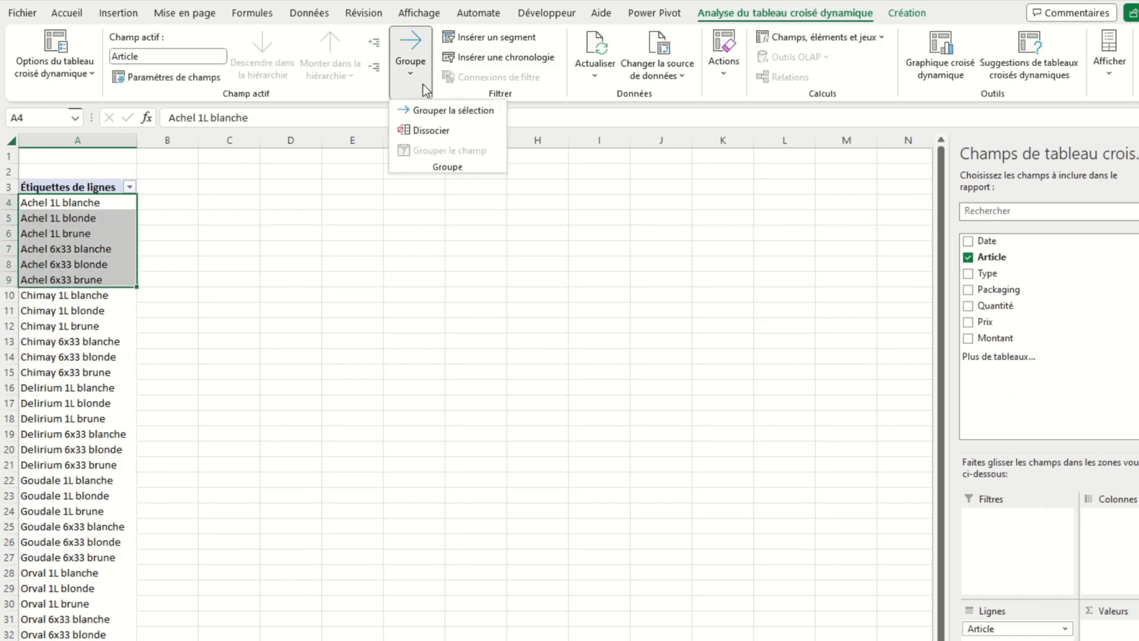
click(428, 111)
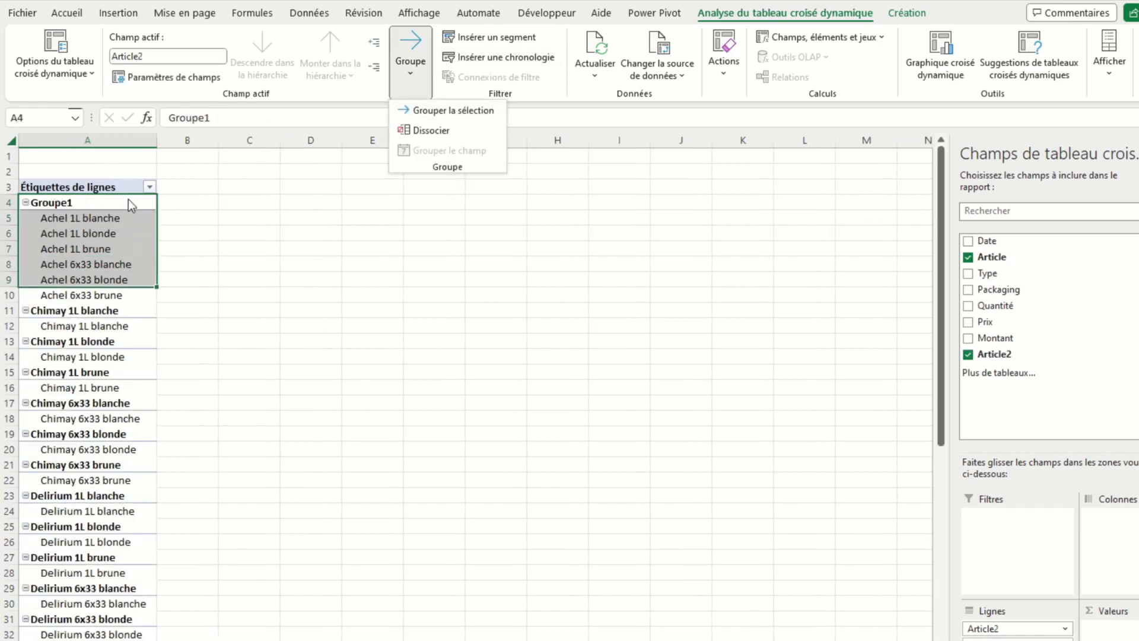
click(108, 206)
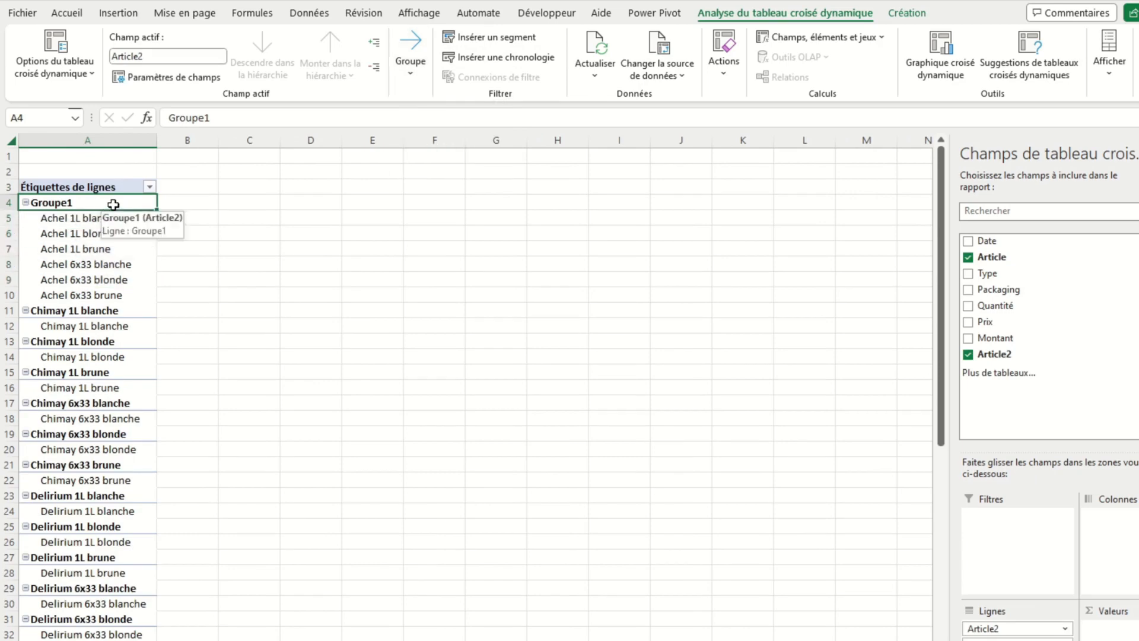
Rename the selected group Achel, and group the six Chimay articles under the name Chimay
text(Achel)
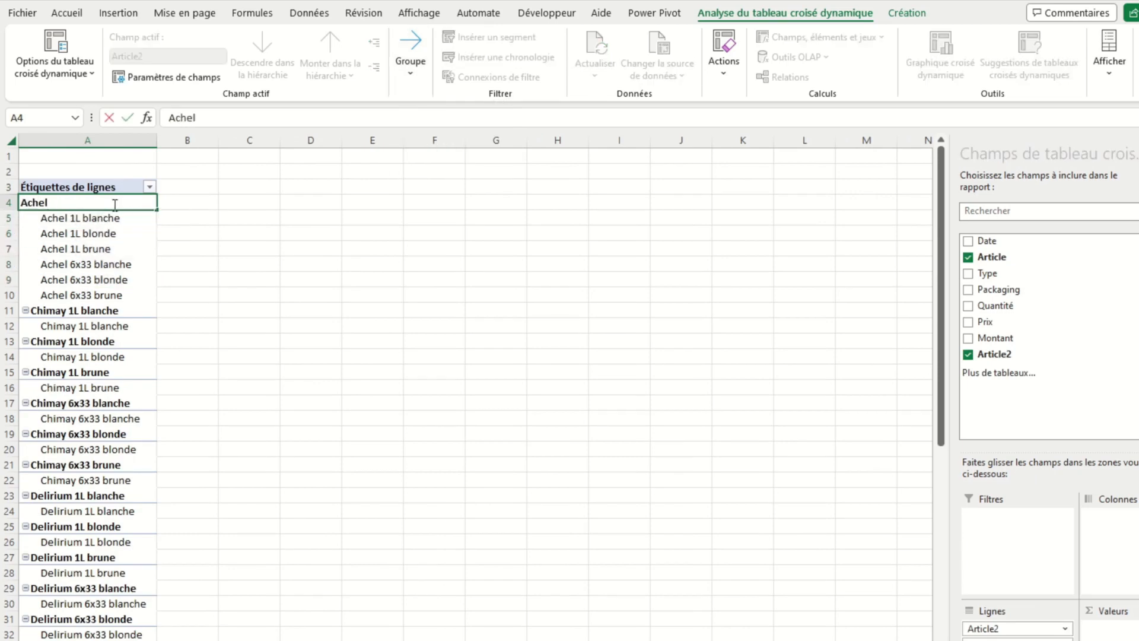
drag(118, 310, 118, 480)
click(410, 59)
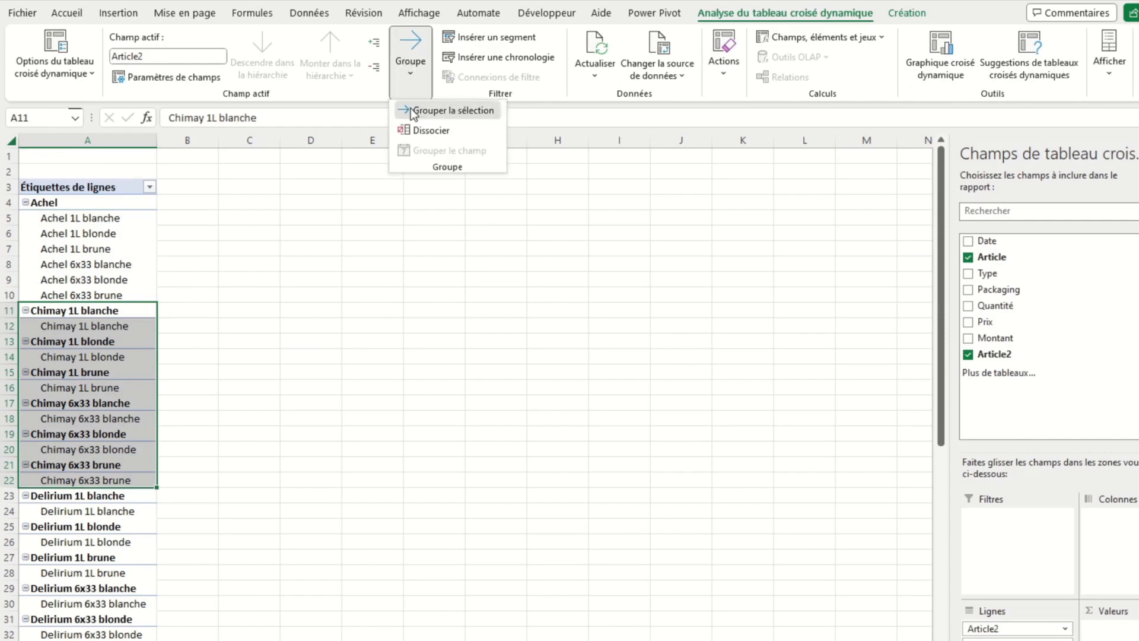
click(413, 112)
text(Chimay)
click(188, 357)
Group the six Delirium articles together and rename the group Delirium
drag(89, 418, 89, 587)
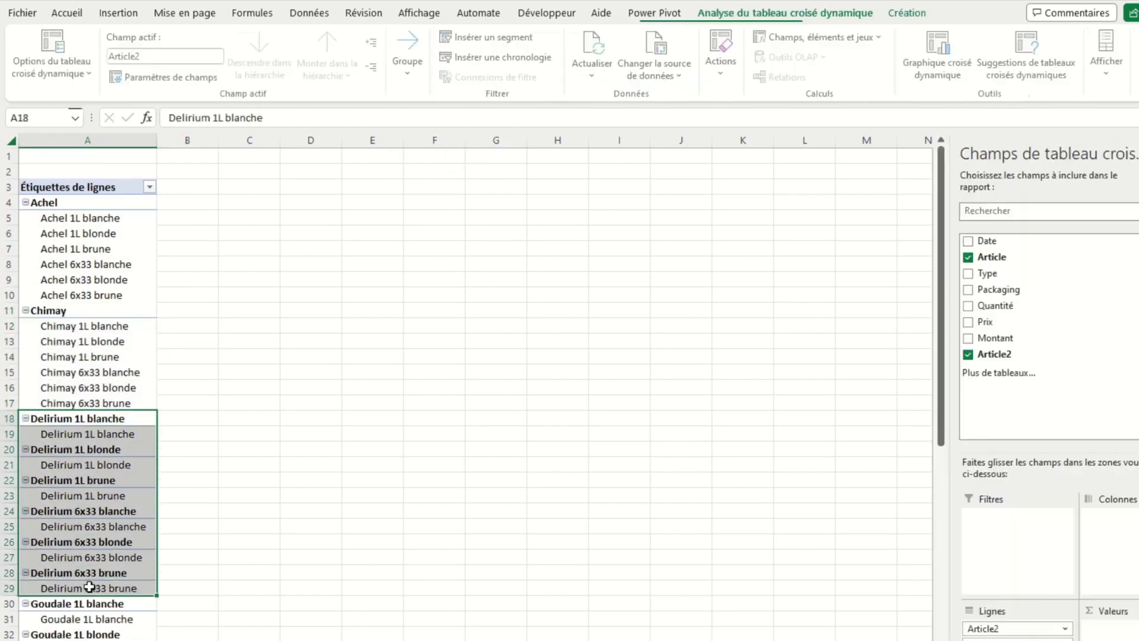
click(411, 60)
click(413, 113)
text(Delirium)
click(178, 521)
Group the six Goudale articles together and rename the group Goudale
drag(89, 526, 136, 632)
click(410, 60)
click(413, 112)
text(Goudale)
click(249, 541)
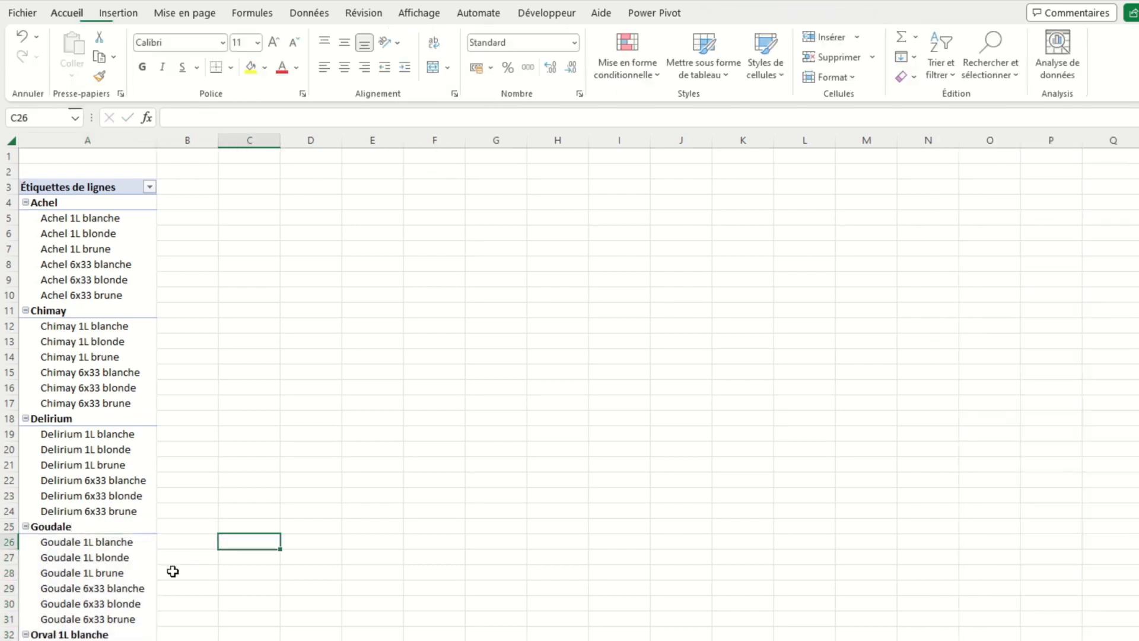
Group the six Orval articles together and rename the group Orval
scroll(172, 571, down, 3)
drag(89, 495, 88, 632)
click(410, 59)
click(413, 113)
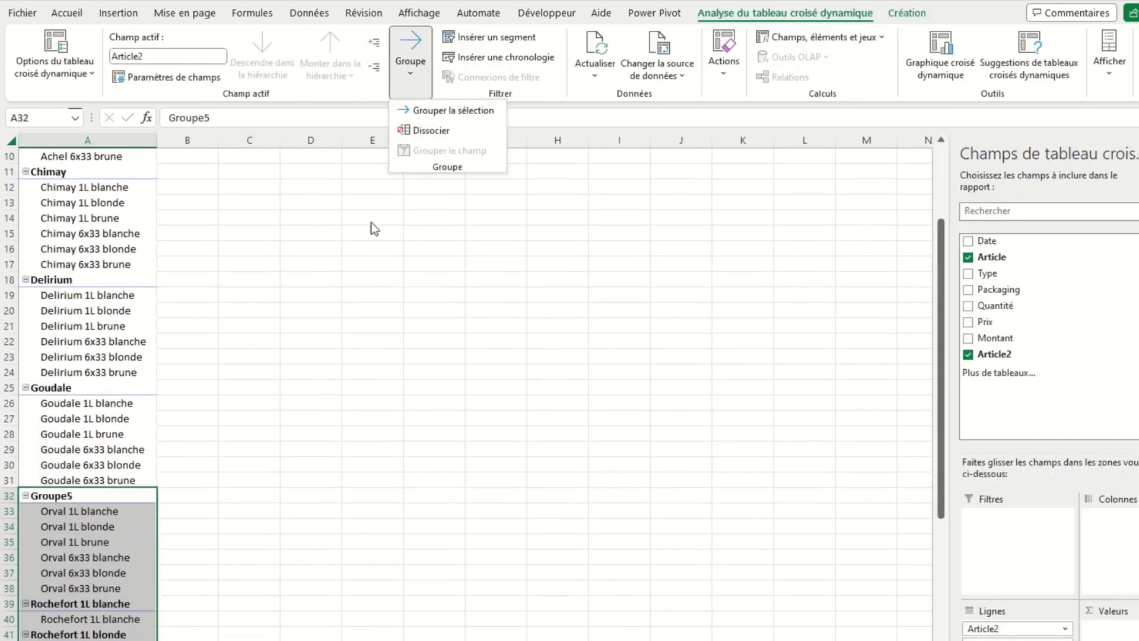
text(Orval)
click(176, 496)
Group the six Rochefort articles together and rename the group Rochefort
scroll(176, 496, down, 4)
drag(89, 418, 85, 579)
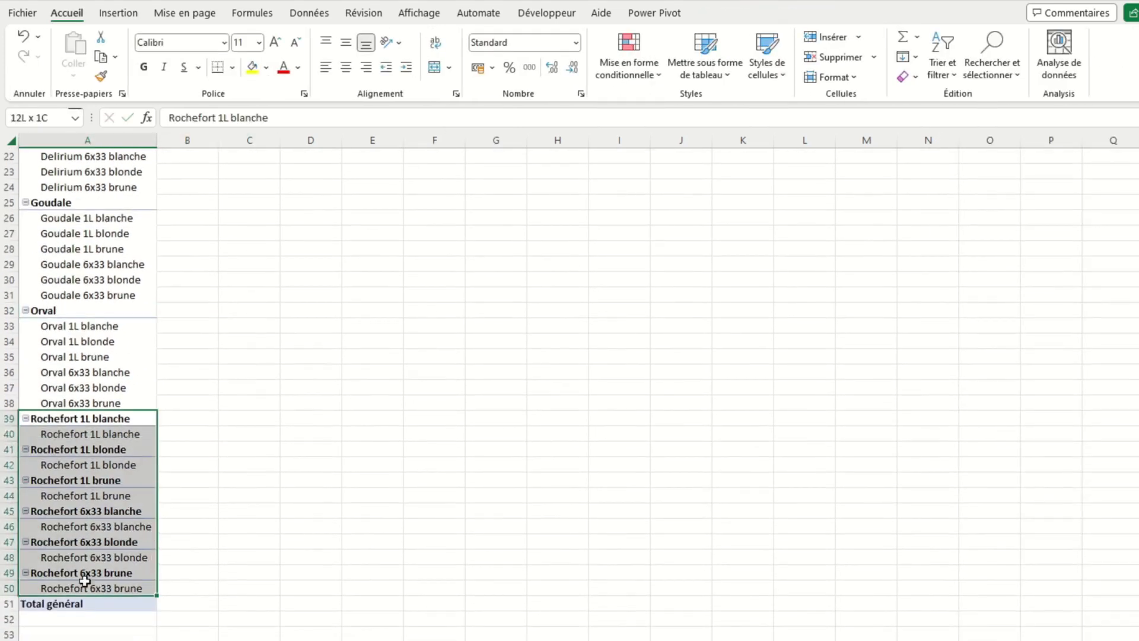
click(410, 60)
click(414, 112)
text(Rochefort)
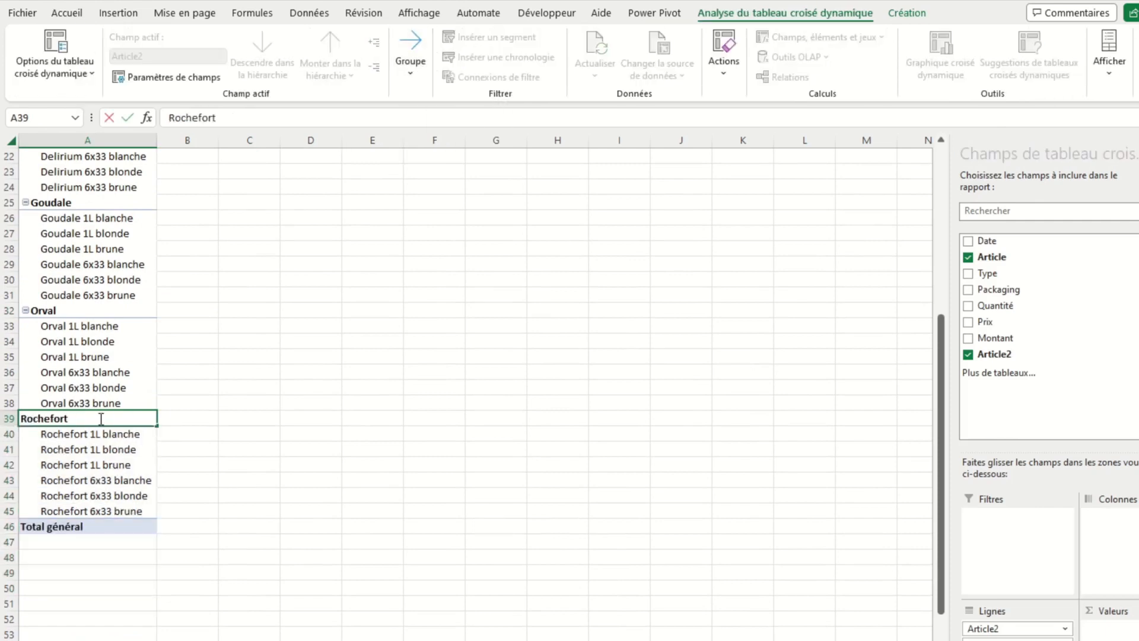
click(199, 372)
scroll(221, 353, up, 7)
Add the Date field to the pivot table rows below Article2 and remove the Article field from the rows
click(112, 251)
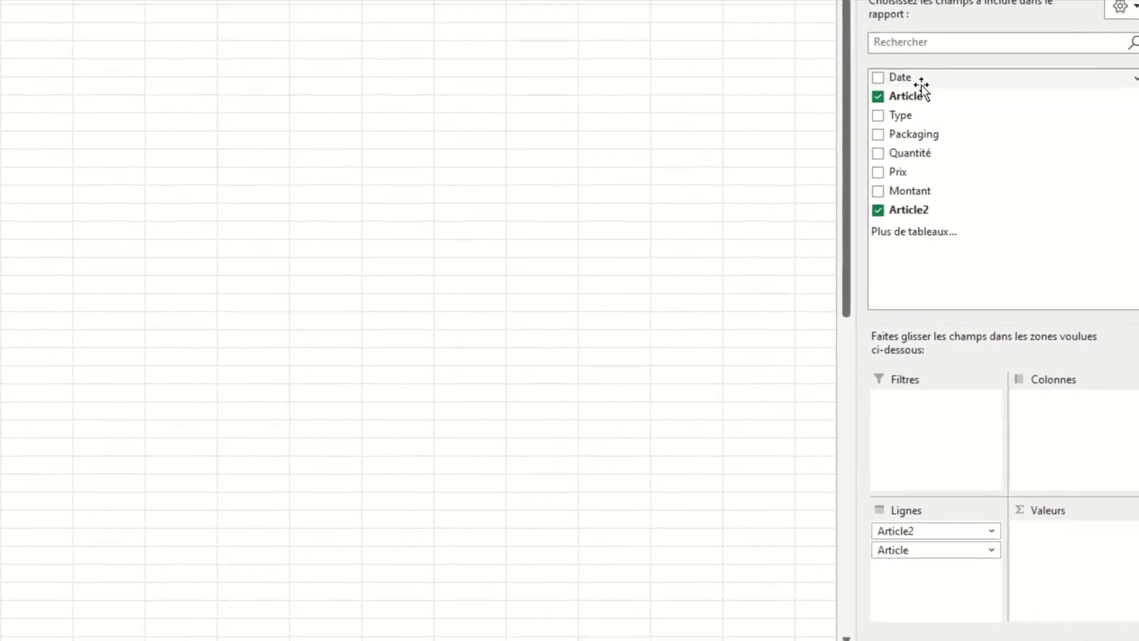
drag(1006, 242, 990, 463)
drag(873, 292, 924, 576)
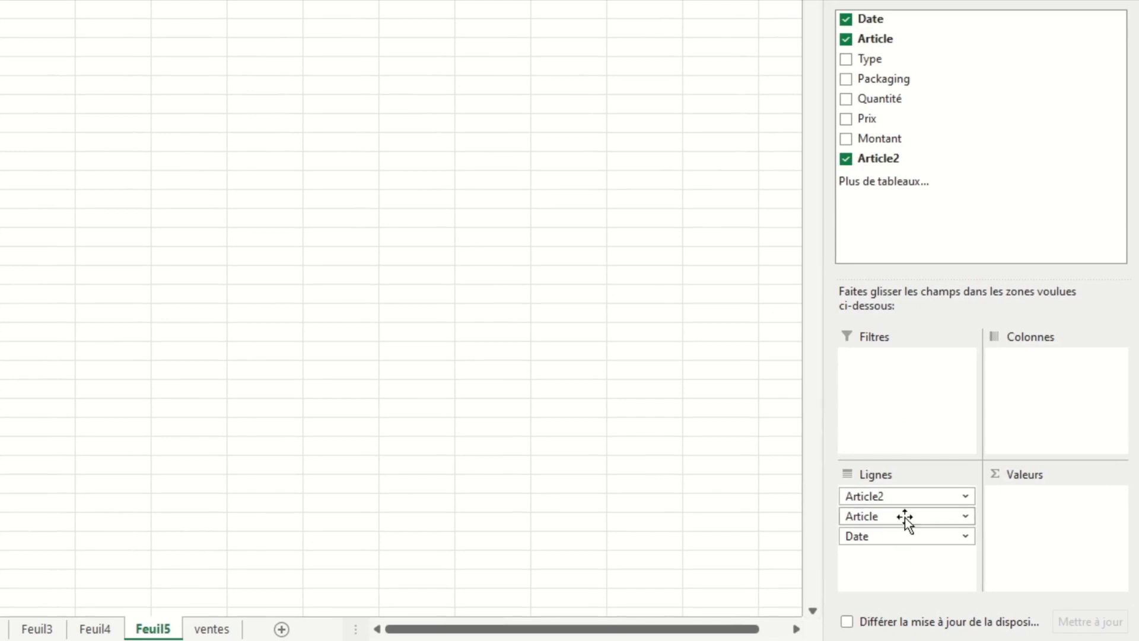
drag(905, 518, 978, 241)
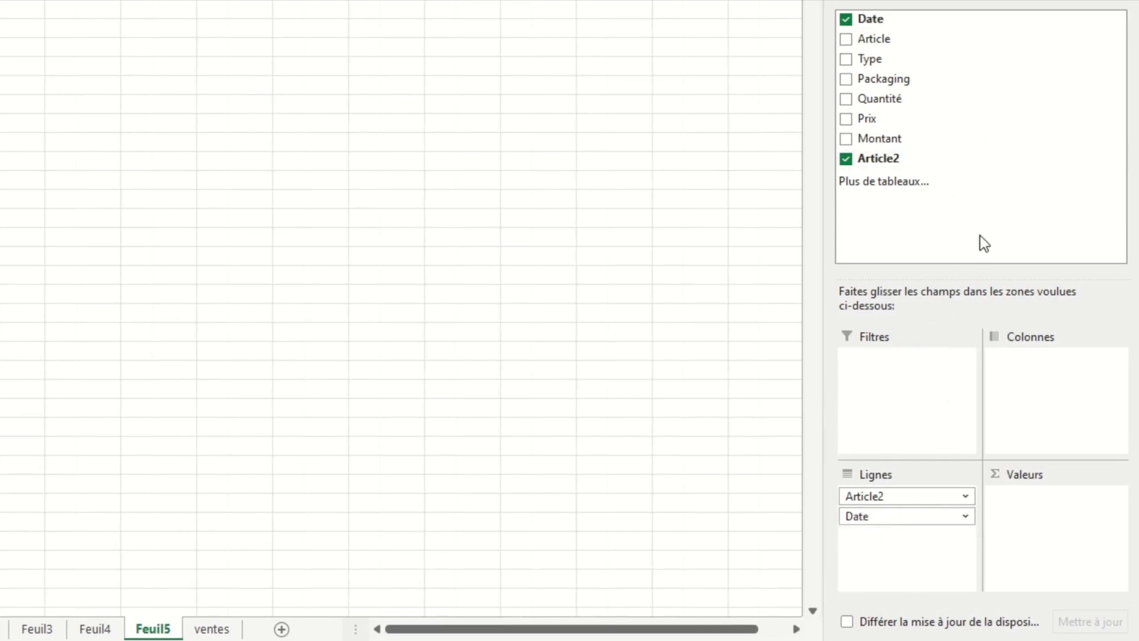
Rename the Article2 row field as Marques in its field settings
click(868, 494)
click(887, 479)
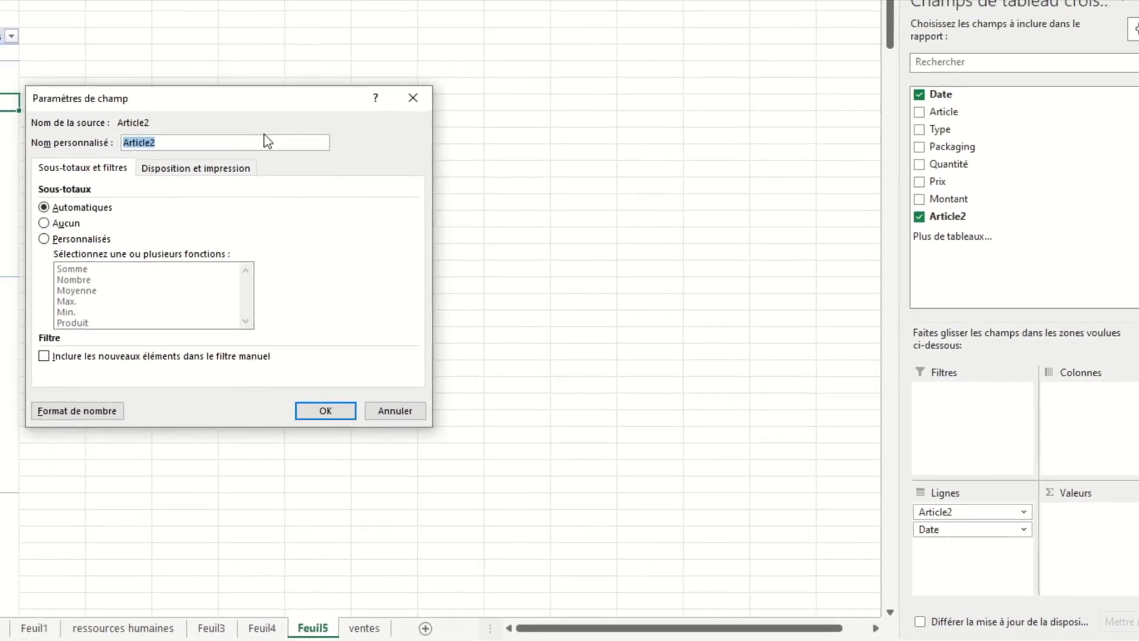
text(Marques)
key(Return)
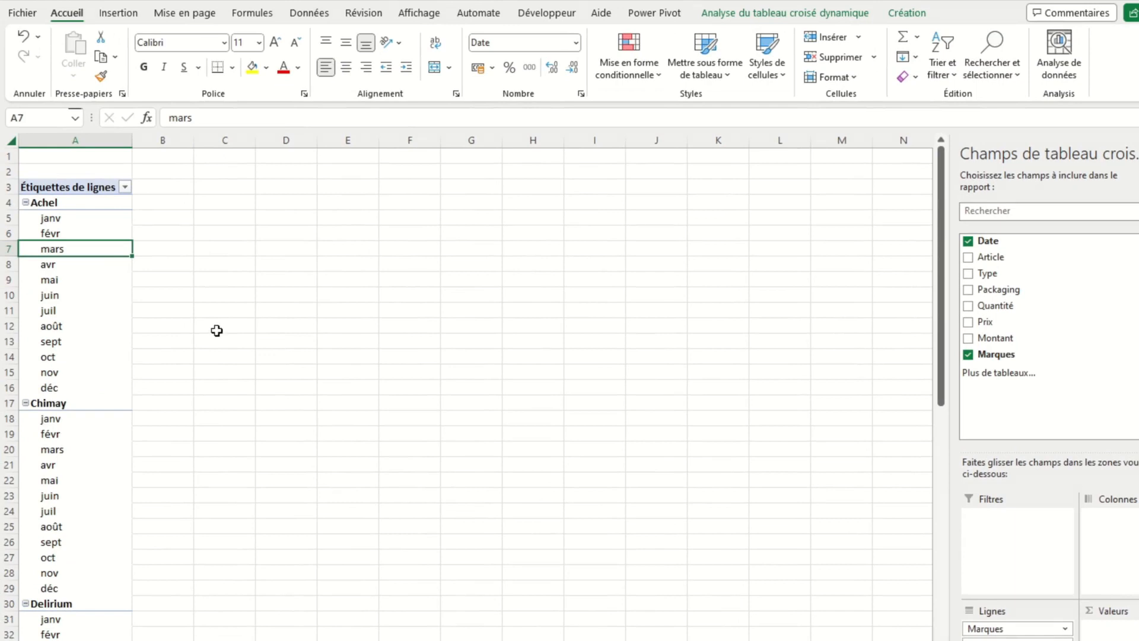
Group the Date rows by quarters (Trimestres) only instead of months
right_click(61, 248)
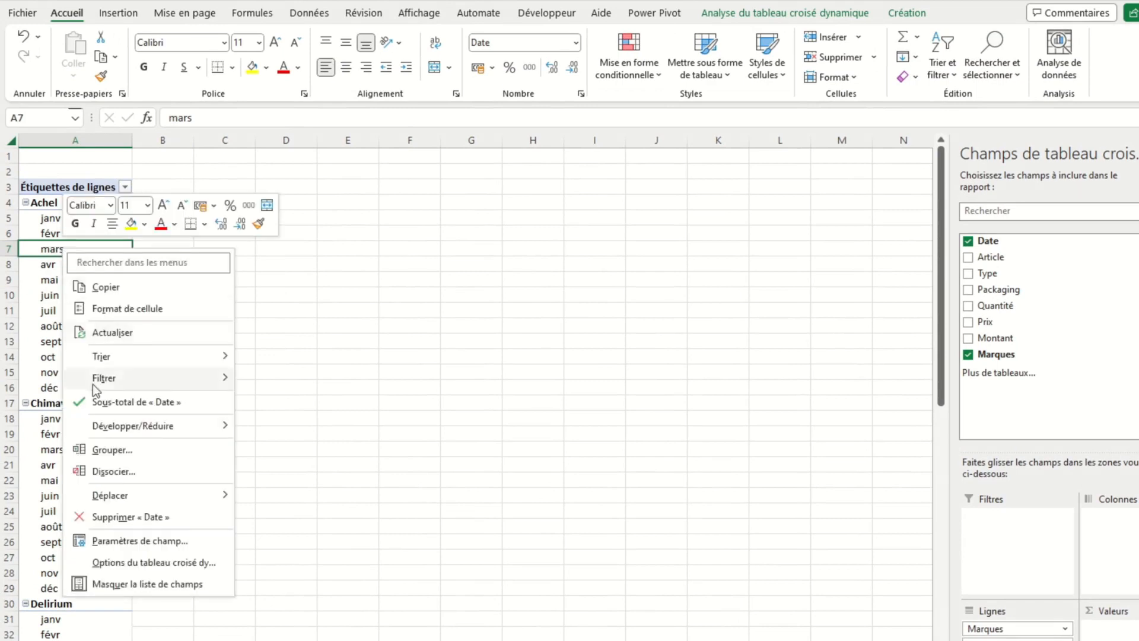
click(108, 447)
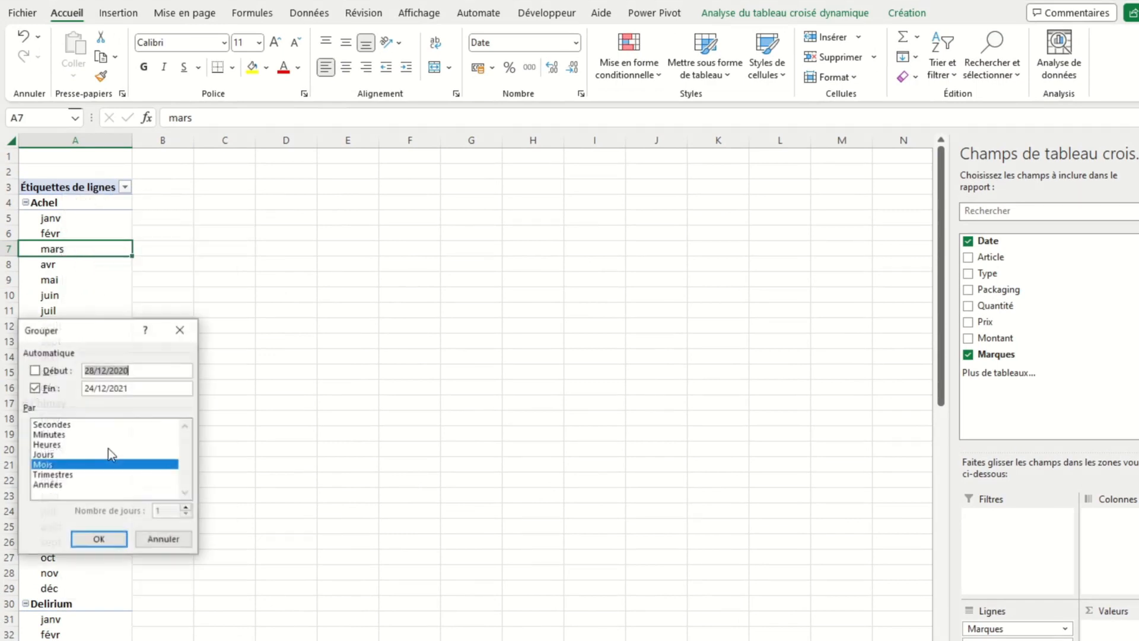
click(60, 464)
click(66, 474)
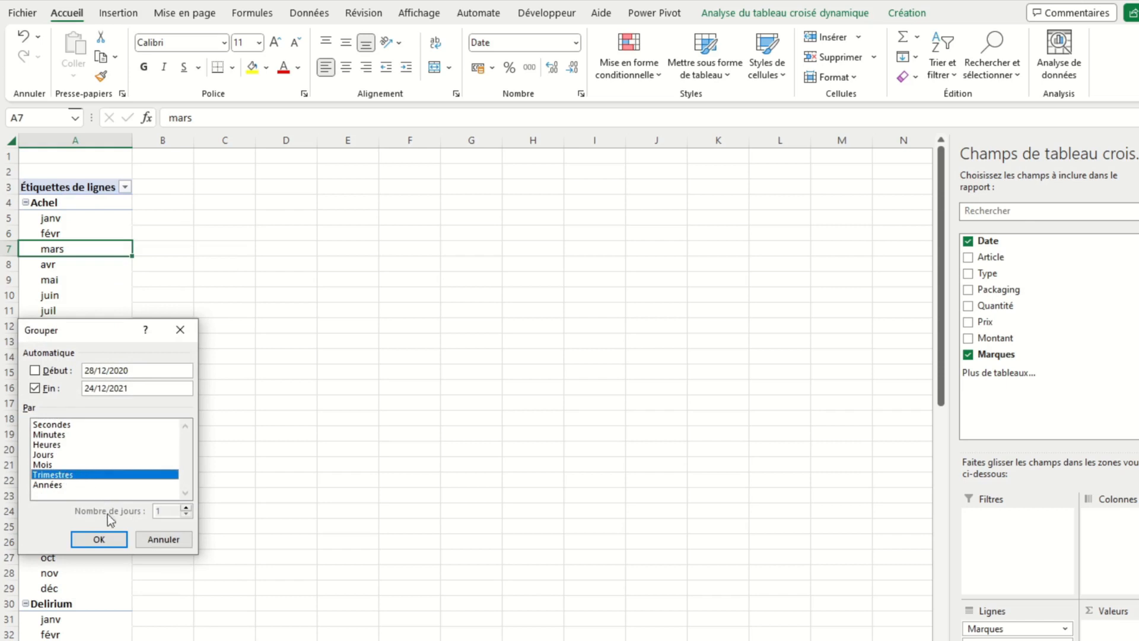
click(100, 540)
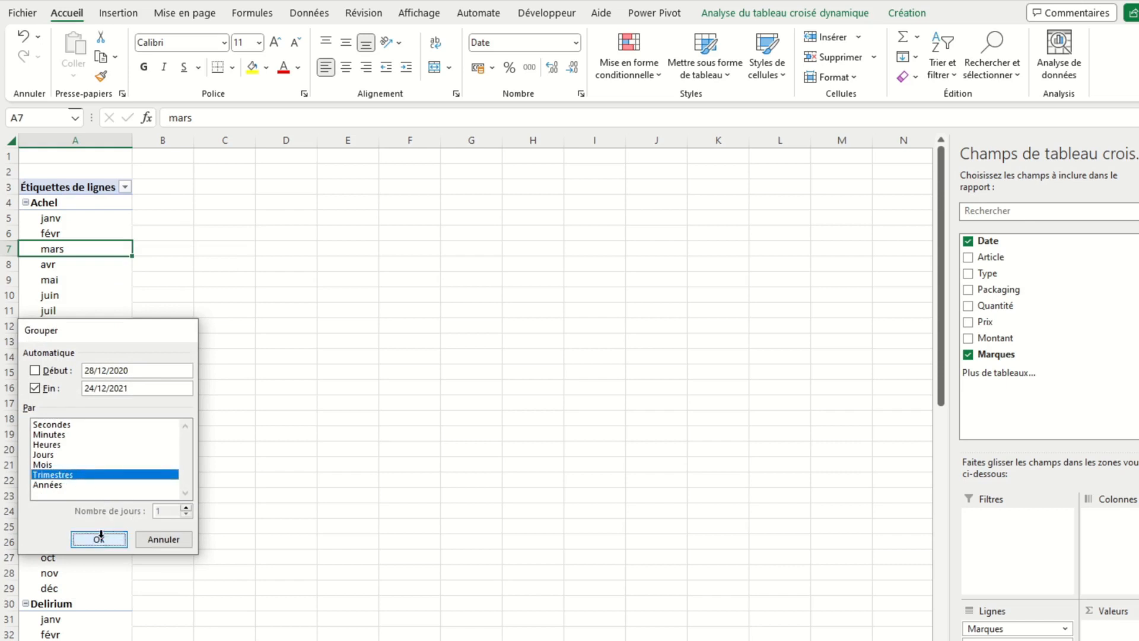
click(206, 338)
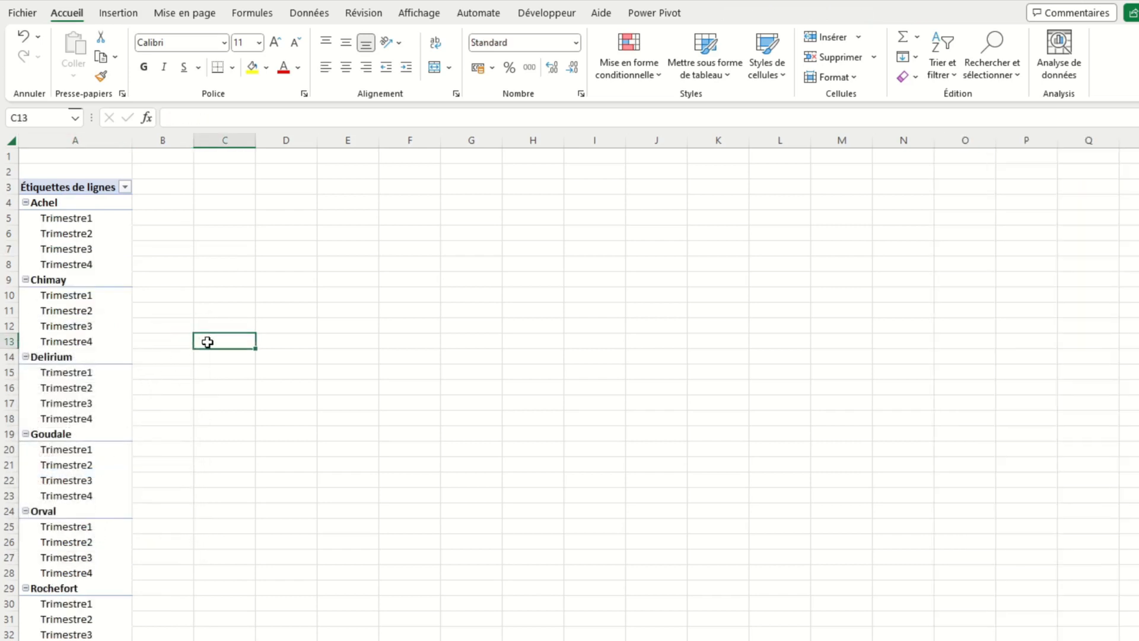
Regroup the Date rows by both months (Mois) and quarters (Trimestres)
click(84, 240)
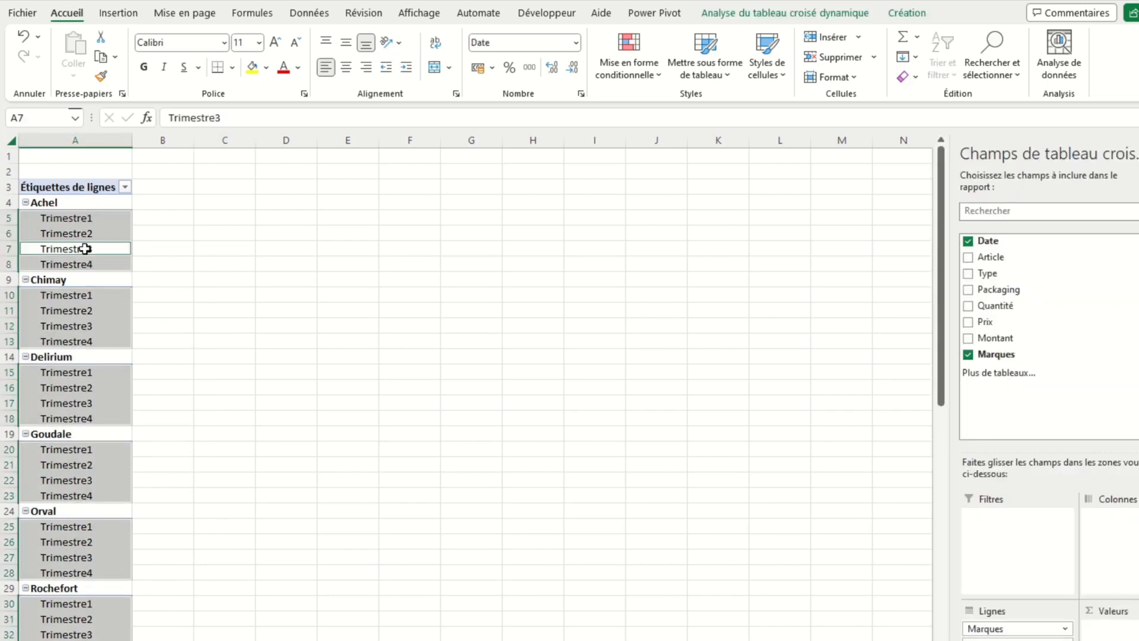
right_click(90, 249)
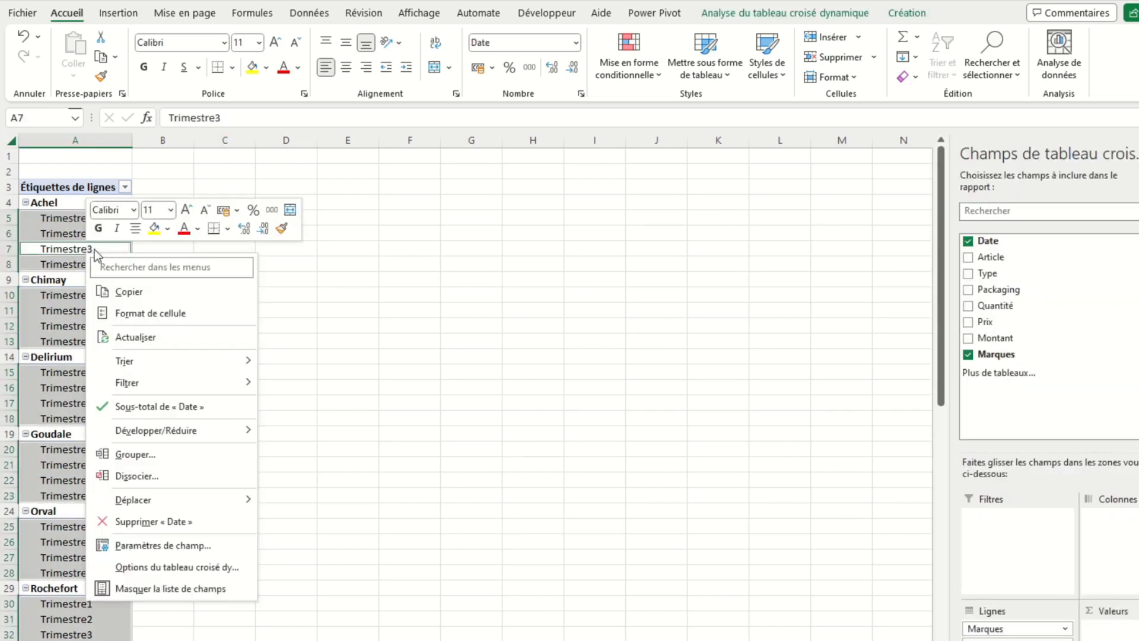
click(154, 460)
click(103, 478)
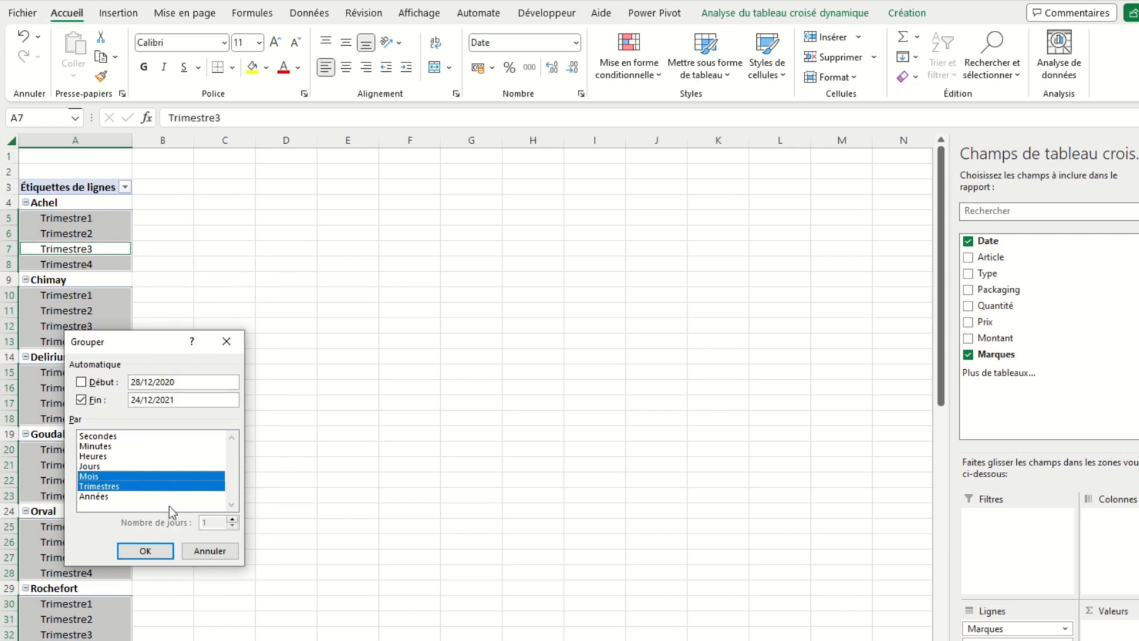
click(146, 548)
click(178, 245)
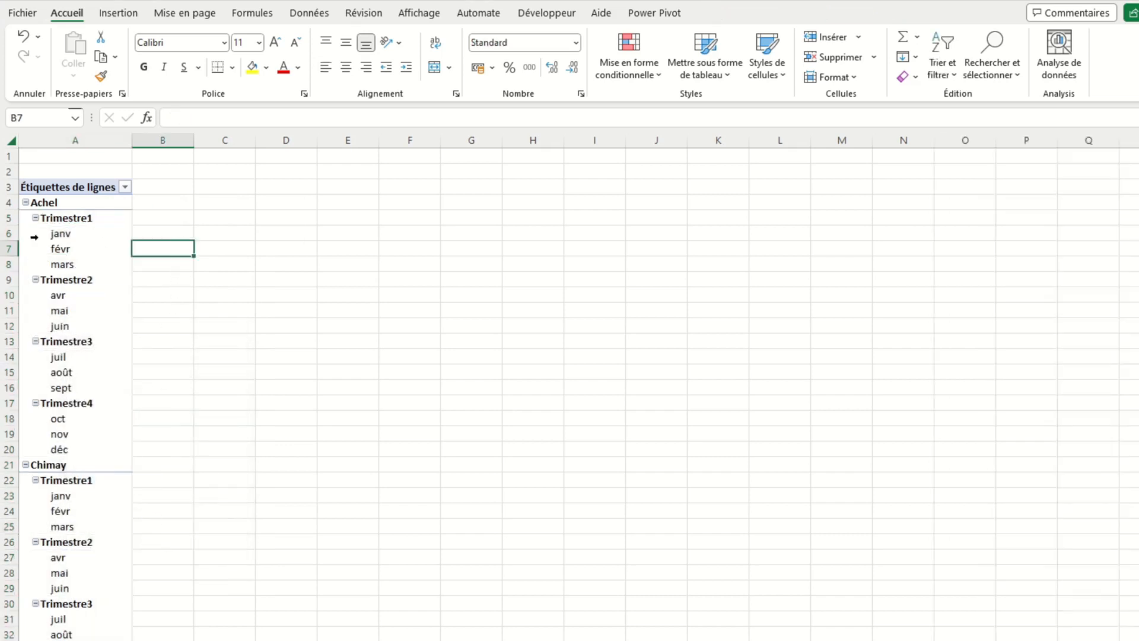
Collapse the four quarters to hide their months under every brand, and add the Montant field as values
click(35, 217)
click(35, 233)
click(35, 249)
click(35, 264)
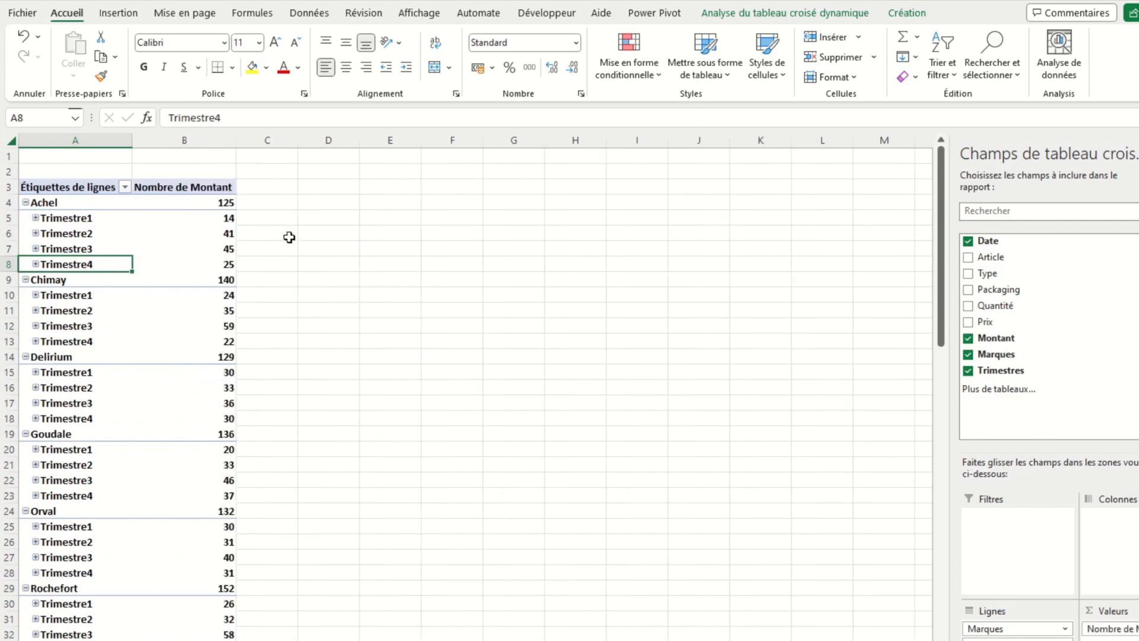
Summarize the Montant values by sum and format them as euro amounts with two decimals
right_click(201, 245)
click(415, 405)
right_click(218, 246)
click(261, 305)
click(116, 218)
click(411, 485)
click(325, 249)
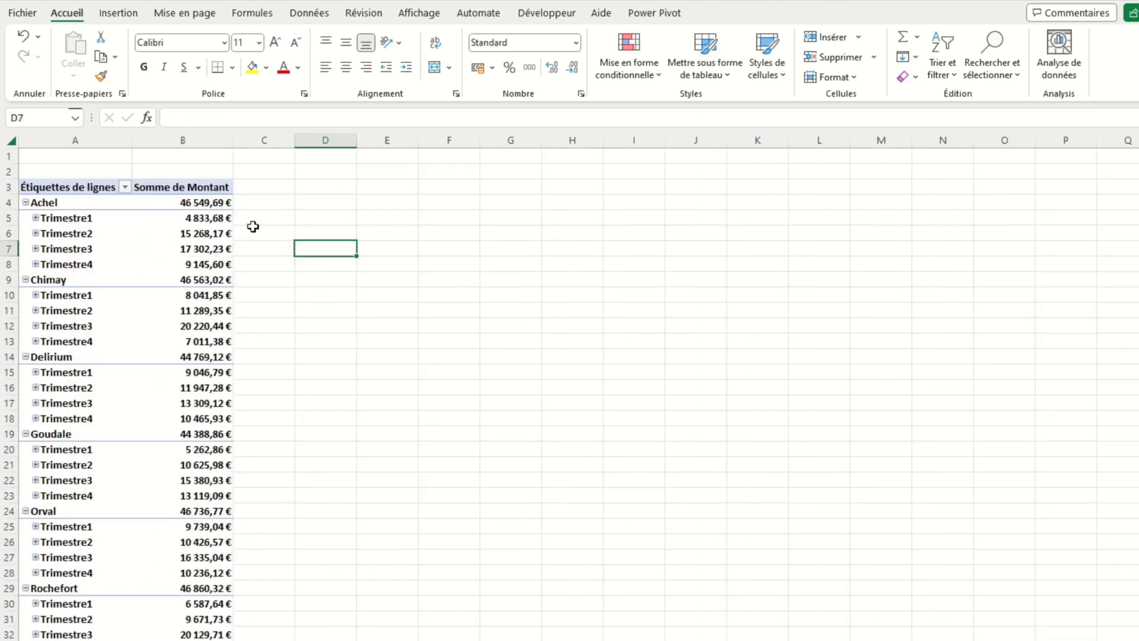
Expand Trimestre1 to show its monthly amounts under the brands
click(36, 217)
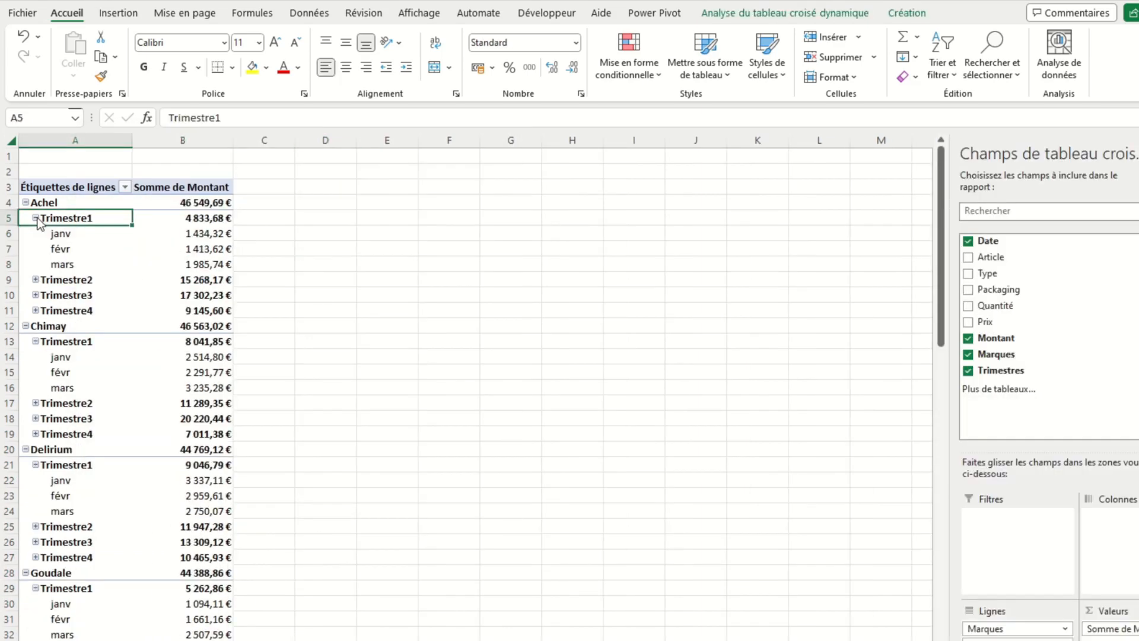